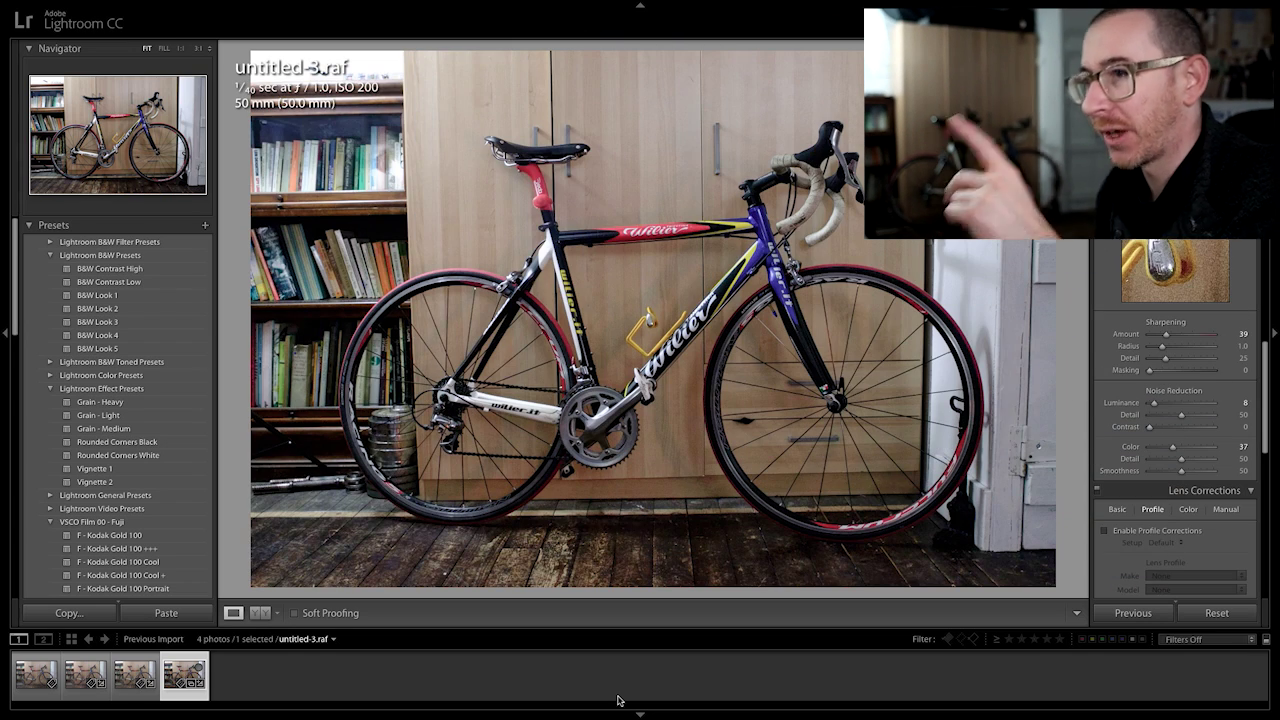
- Step back two photos in the filmstrip to the ISO 6400 shot untitled-2.raf
key("Left")
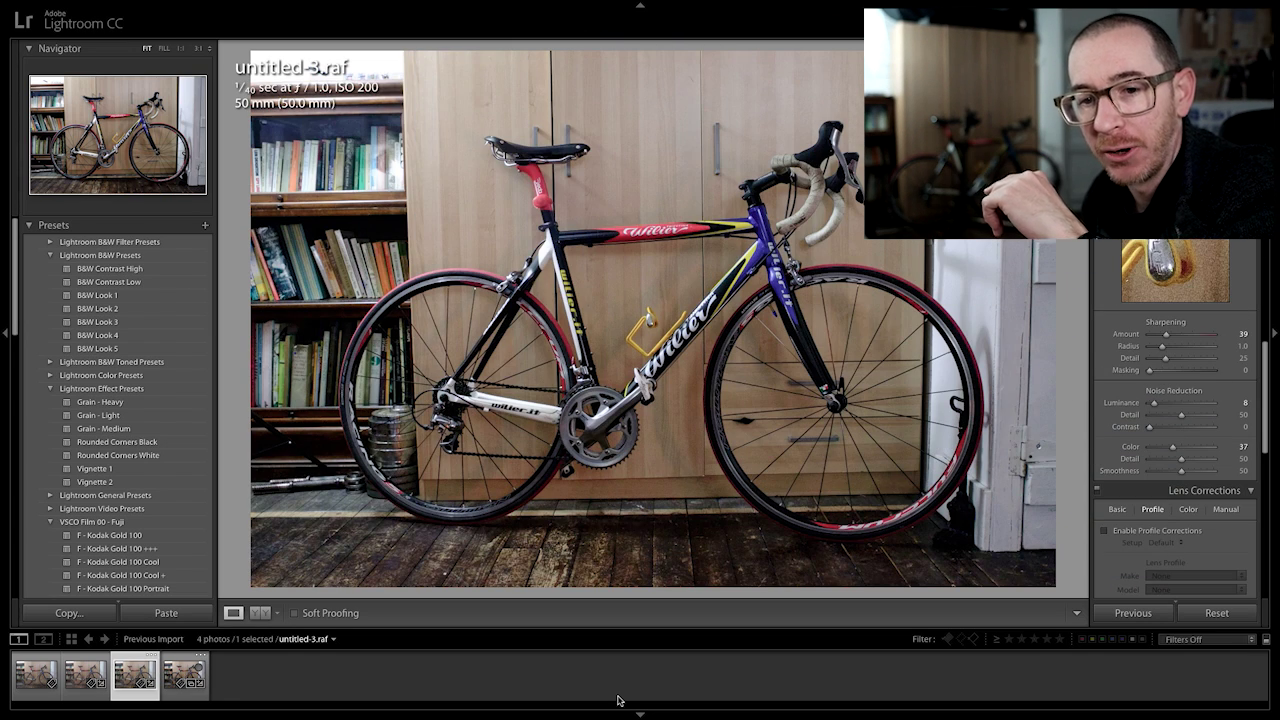
key("Left")
key("Left")
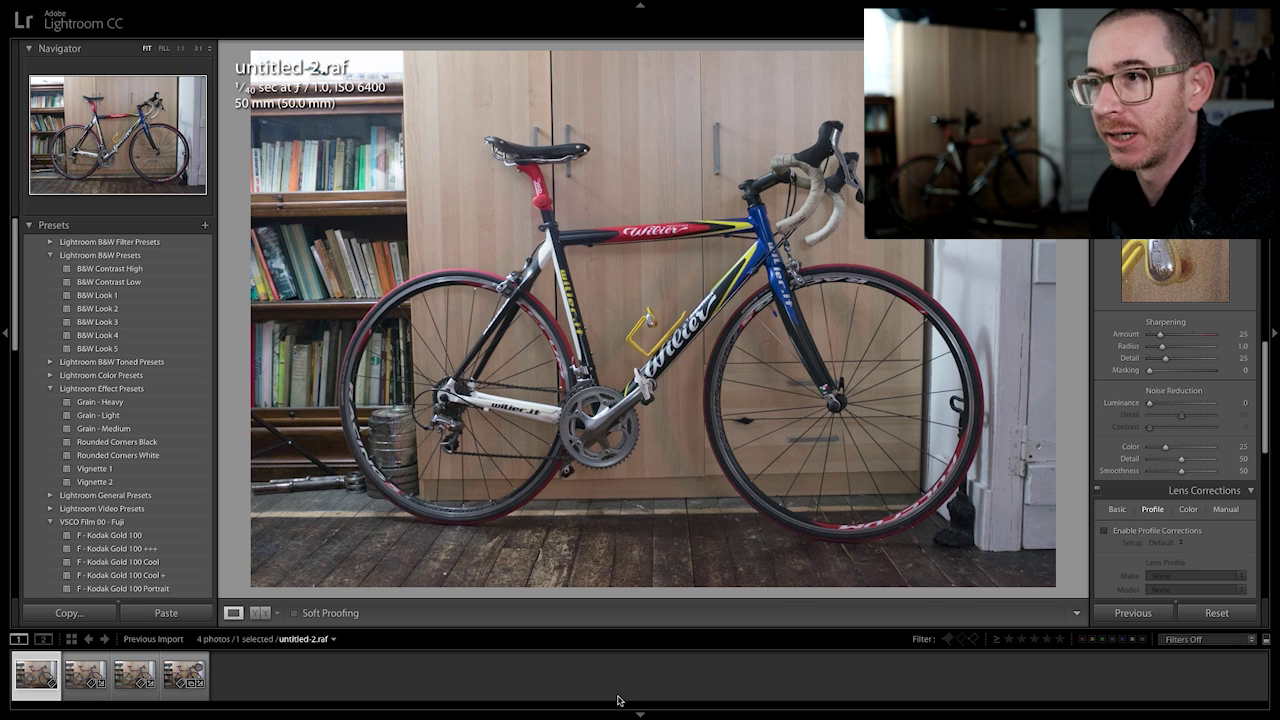
- Arrow forward through the ISO 1600, 400 and 200 shots, then back to the first photo
key("Right")
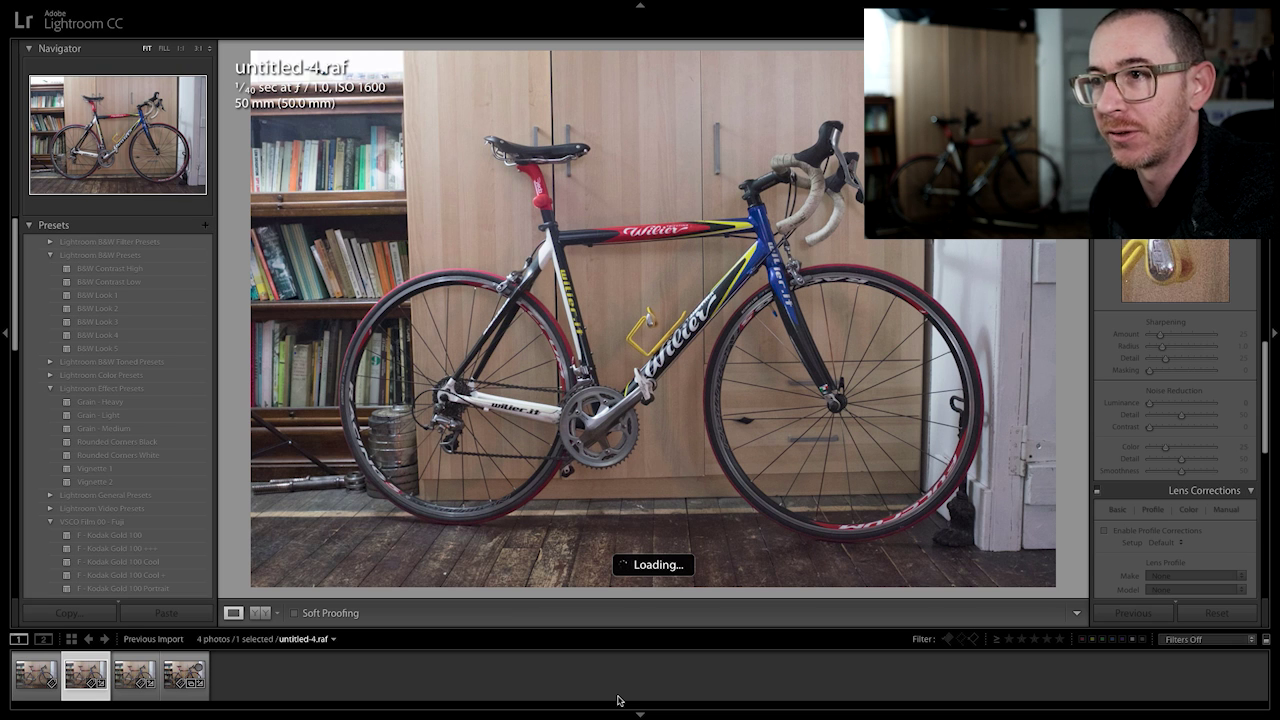
key("Right")
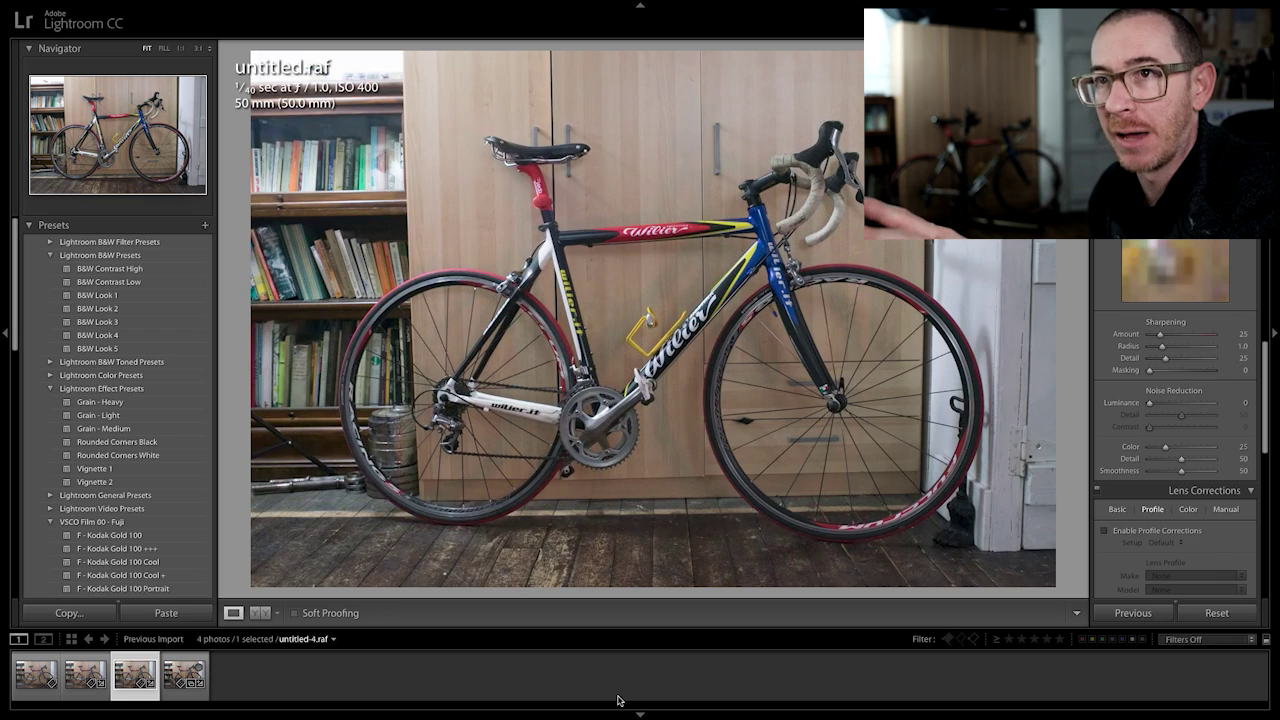
key("Right")
key("Left")
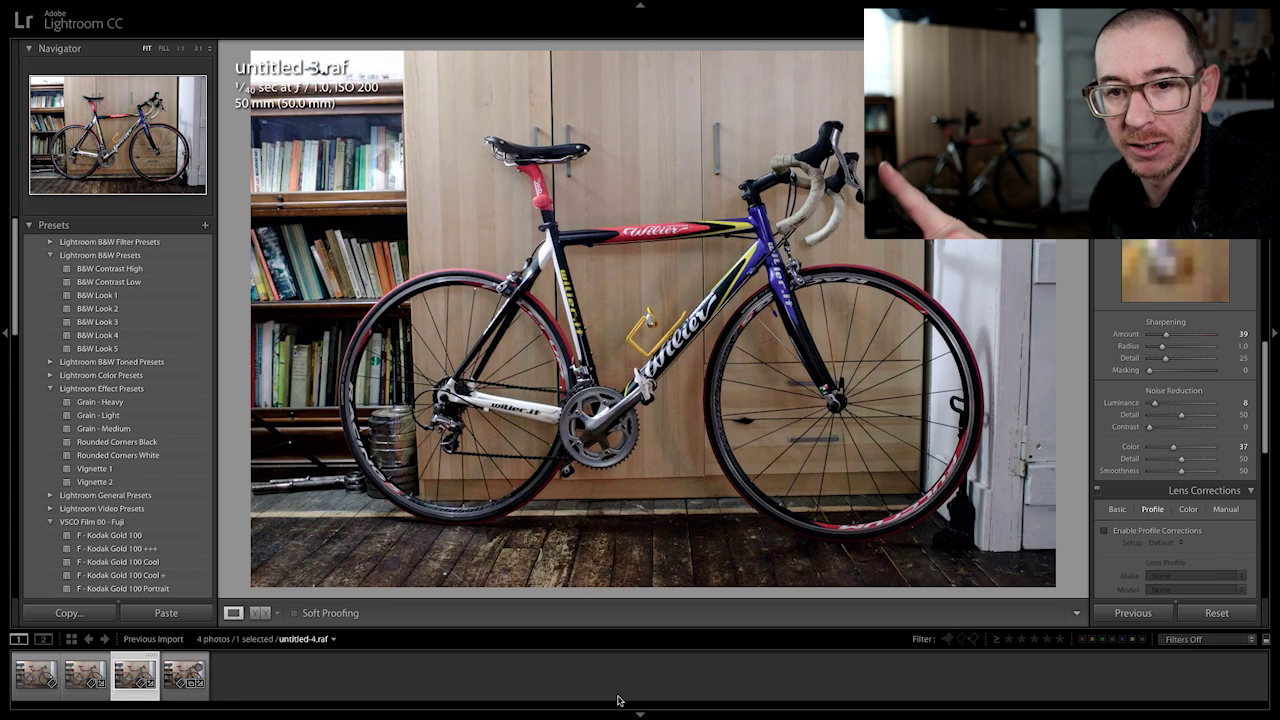
key("Left")
key("Left")
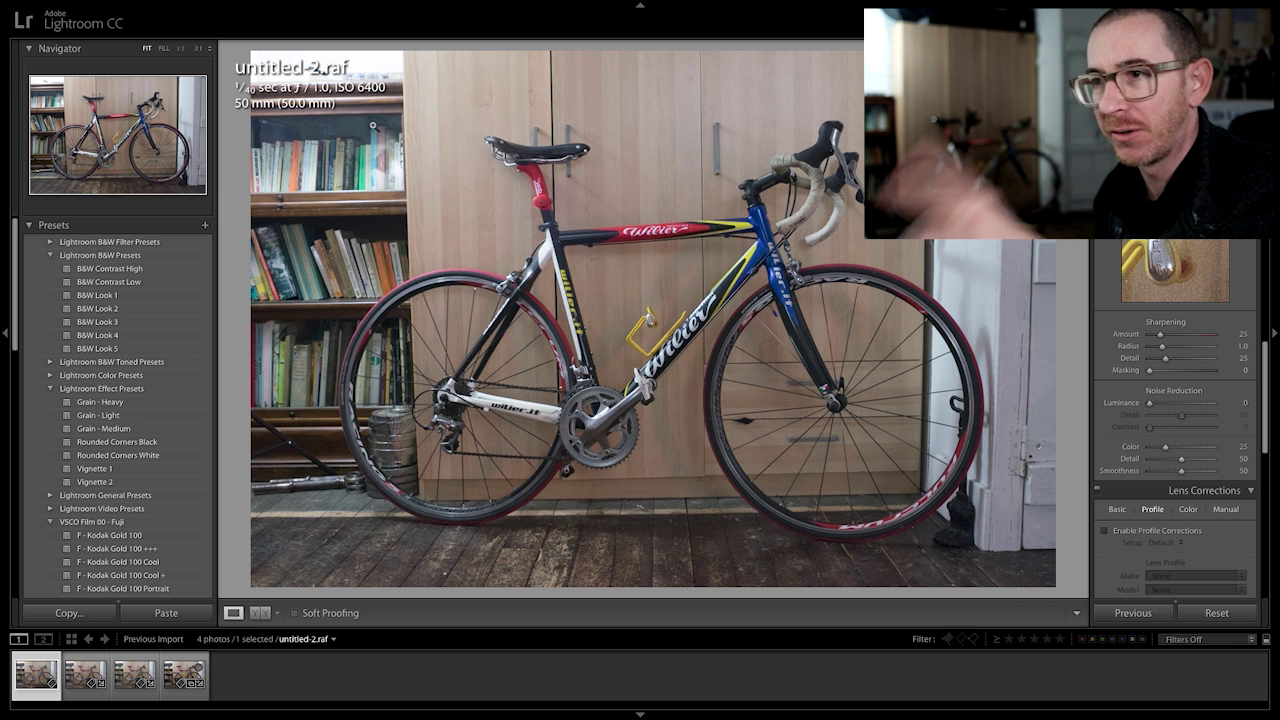
- Bring up untitled-4.raf and toggle between its darker original and brightened edit
key("Right")
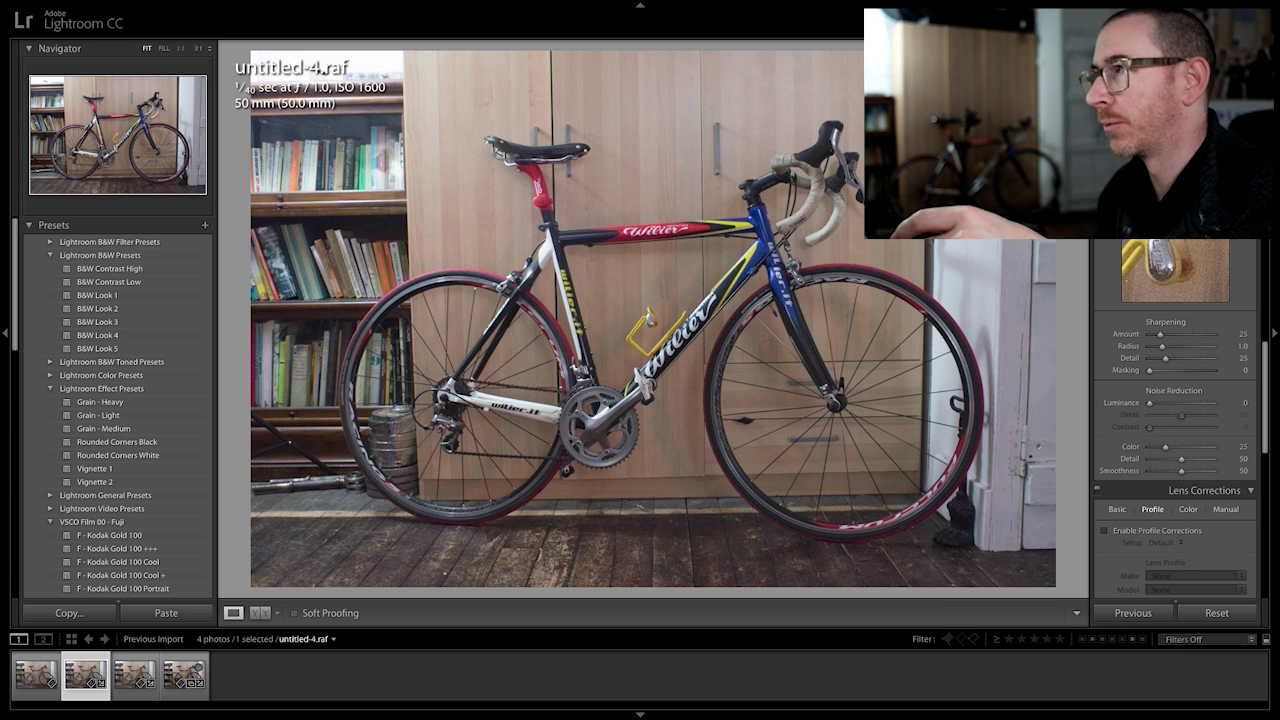
key("backslash")
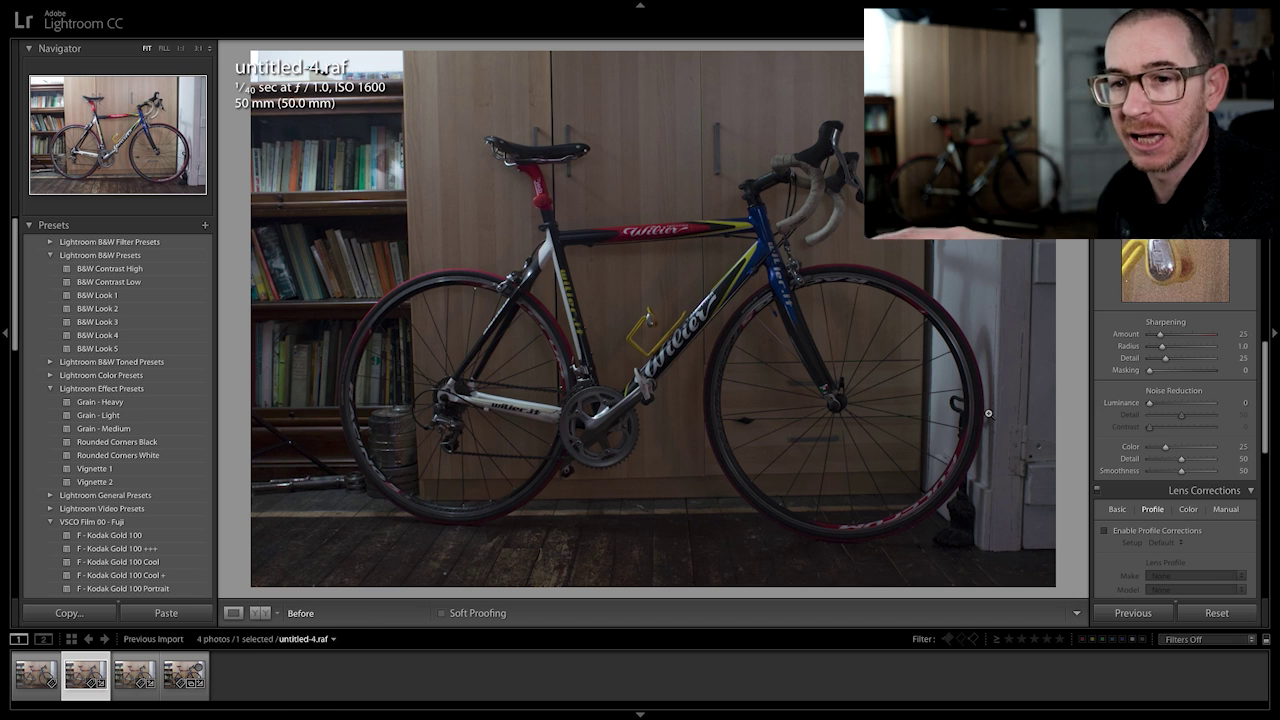
key("backslash")
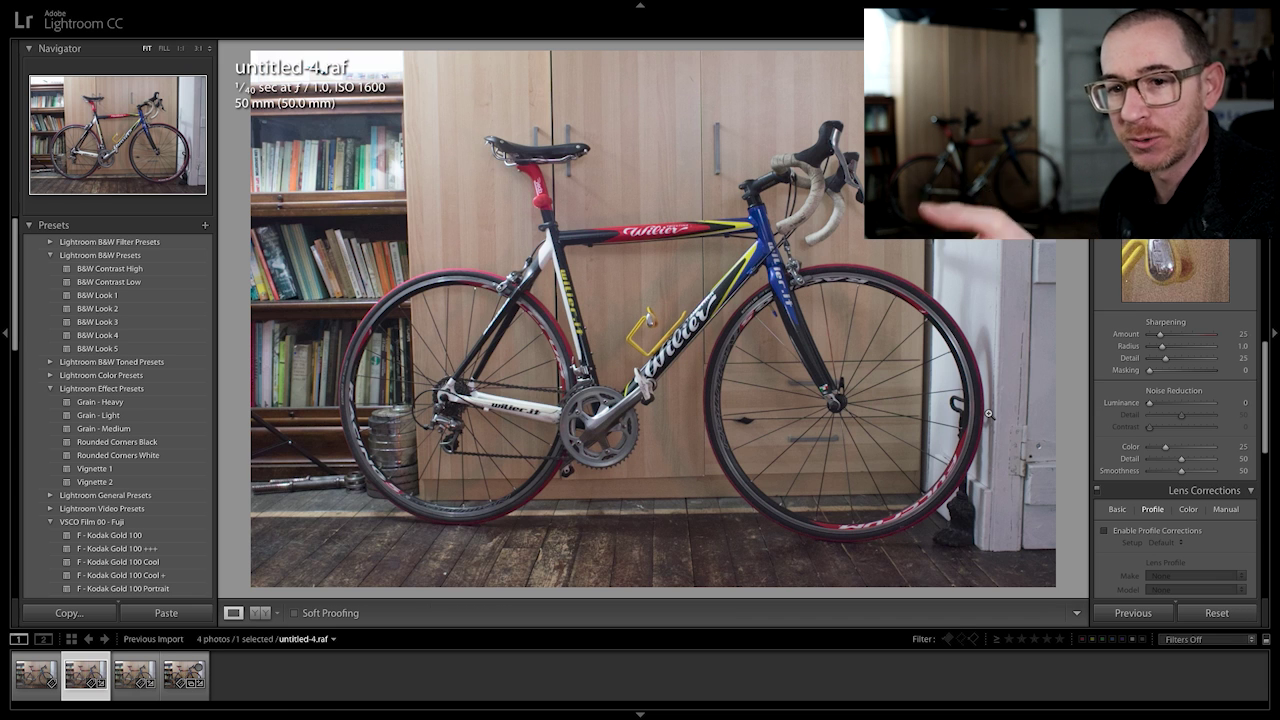
- Compare the ISO 400 shot untitled.raf's edit against its unedited original
left_click(140, 660)
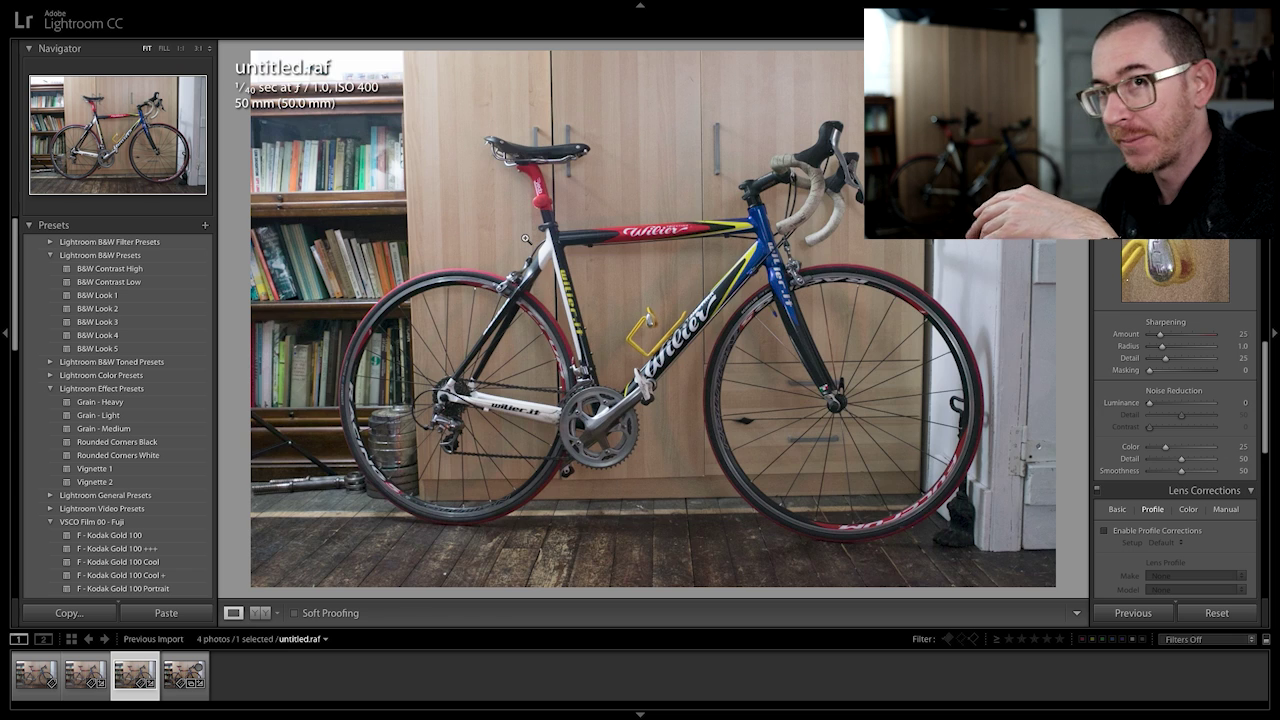
key("backslash")
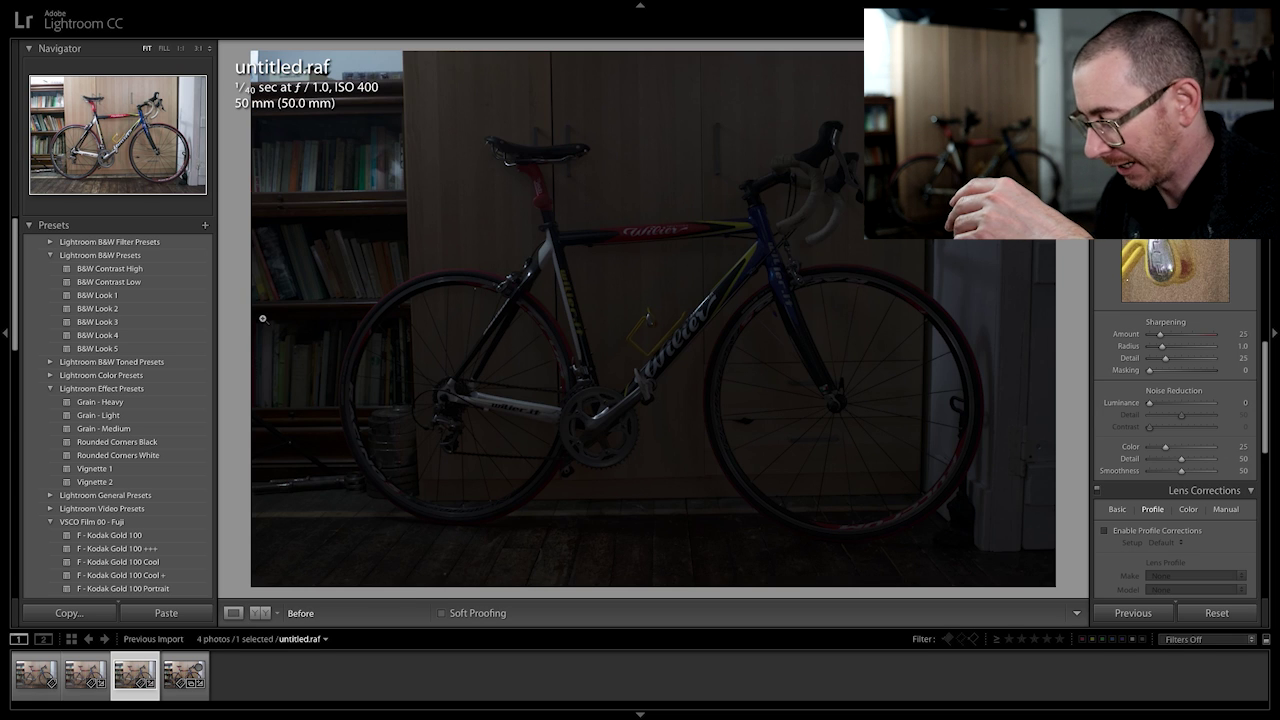
key("backslash")
- Compare ISO 200 untitled-3.raf's brightened edit with its dark original, then open ISO 6400 untitled-2.raf
left_click(187, 660)
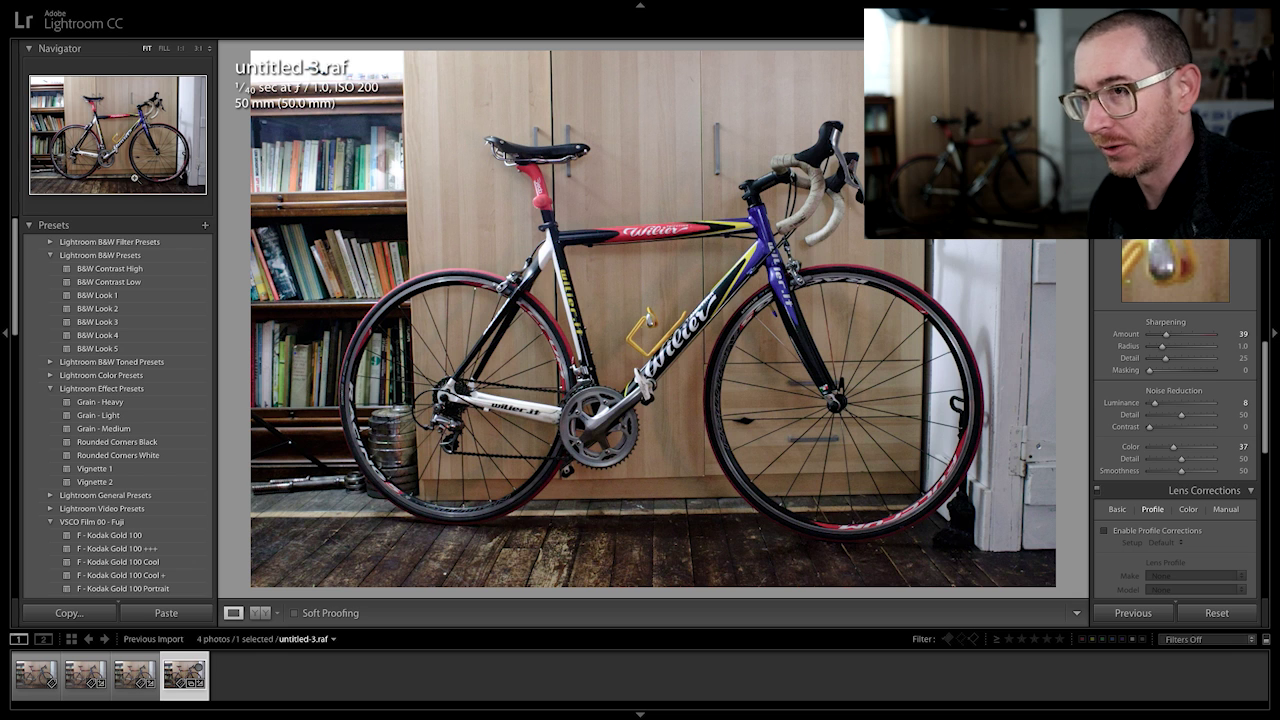
key("backslash")
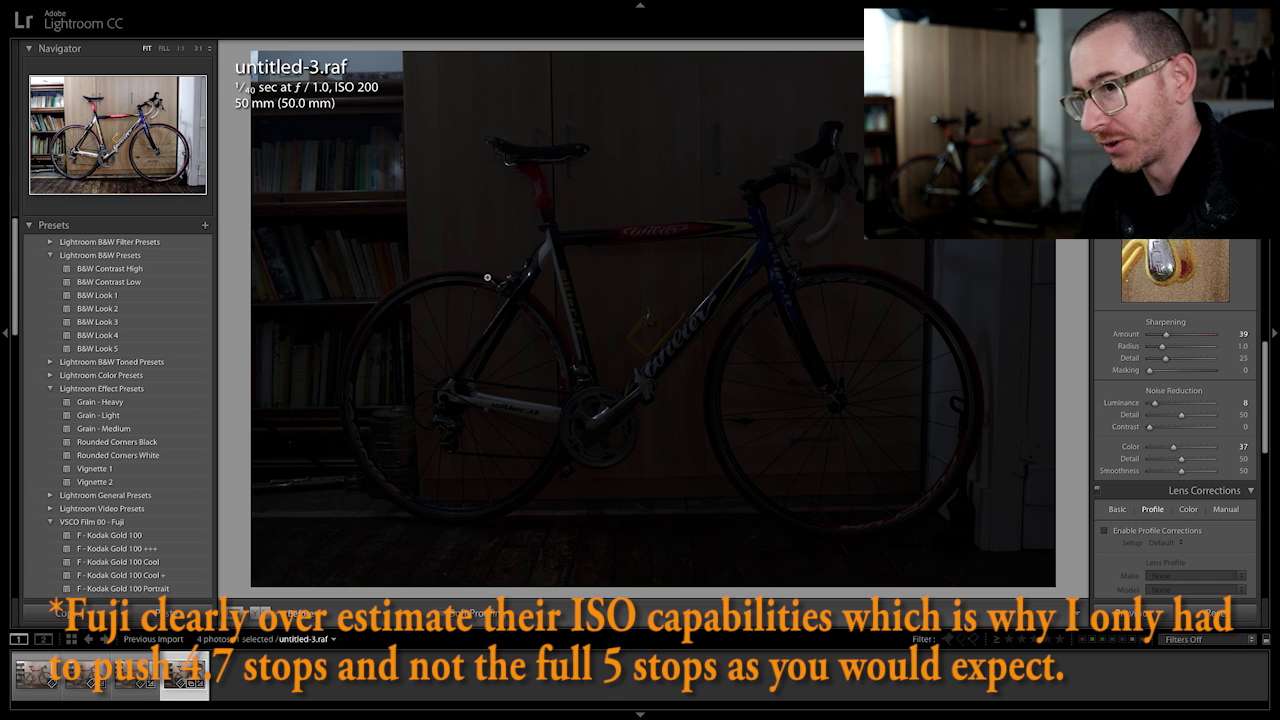
key("backslash")
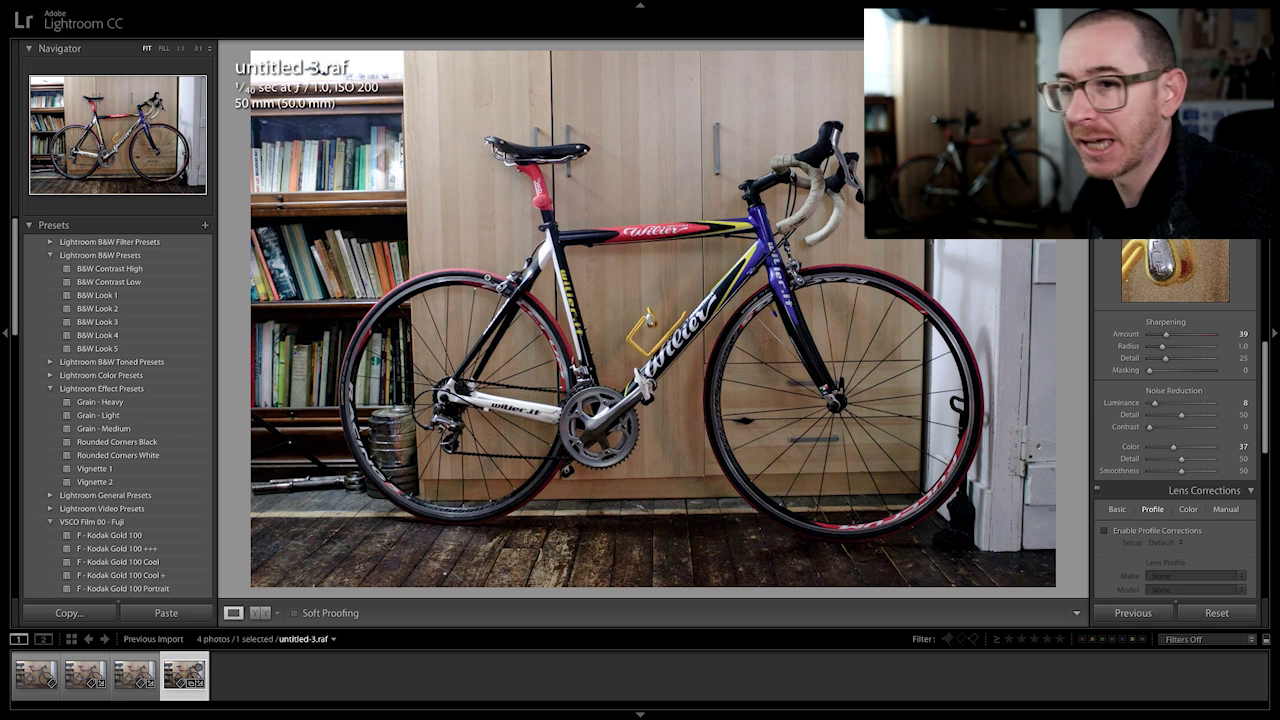
left_click(22, 672)
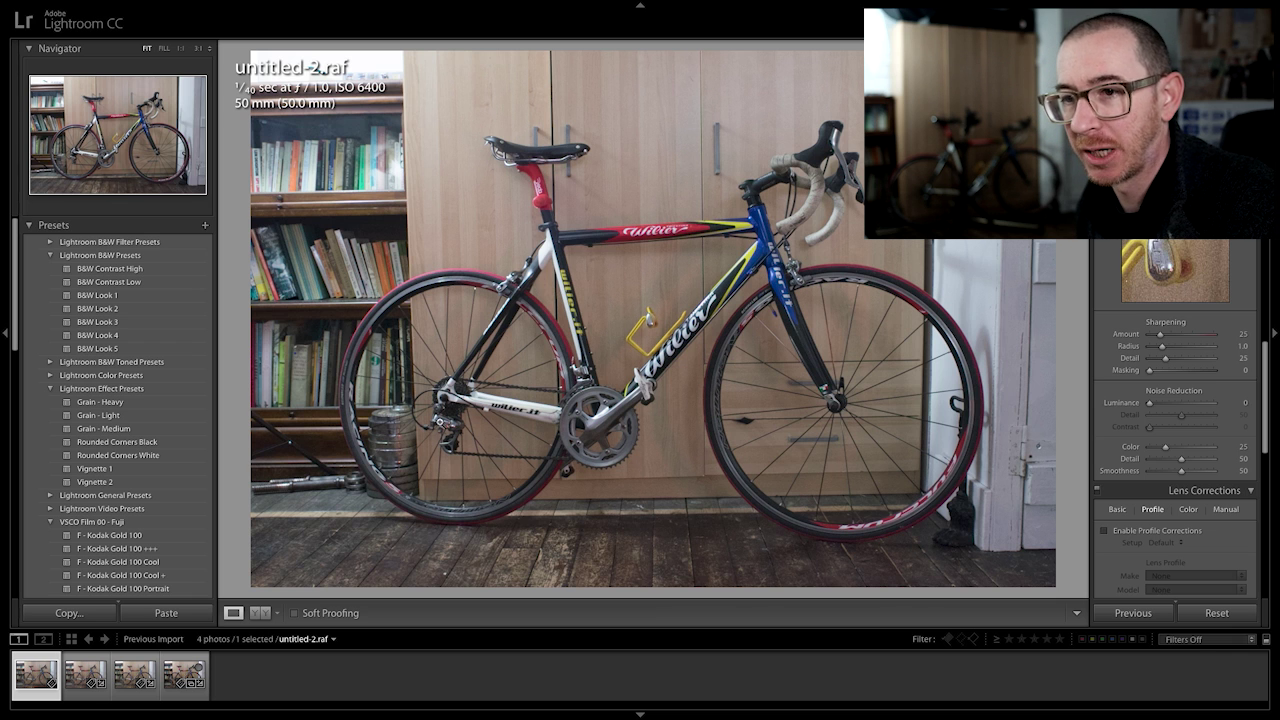
- Inspect the ISO 6400 shot's rear derailleur noise at 1:1, then return to Fit
left_click(440, 424)
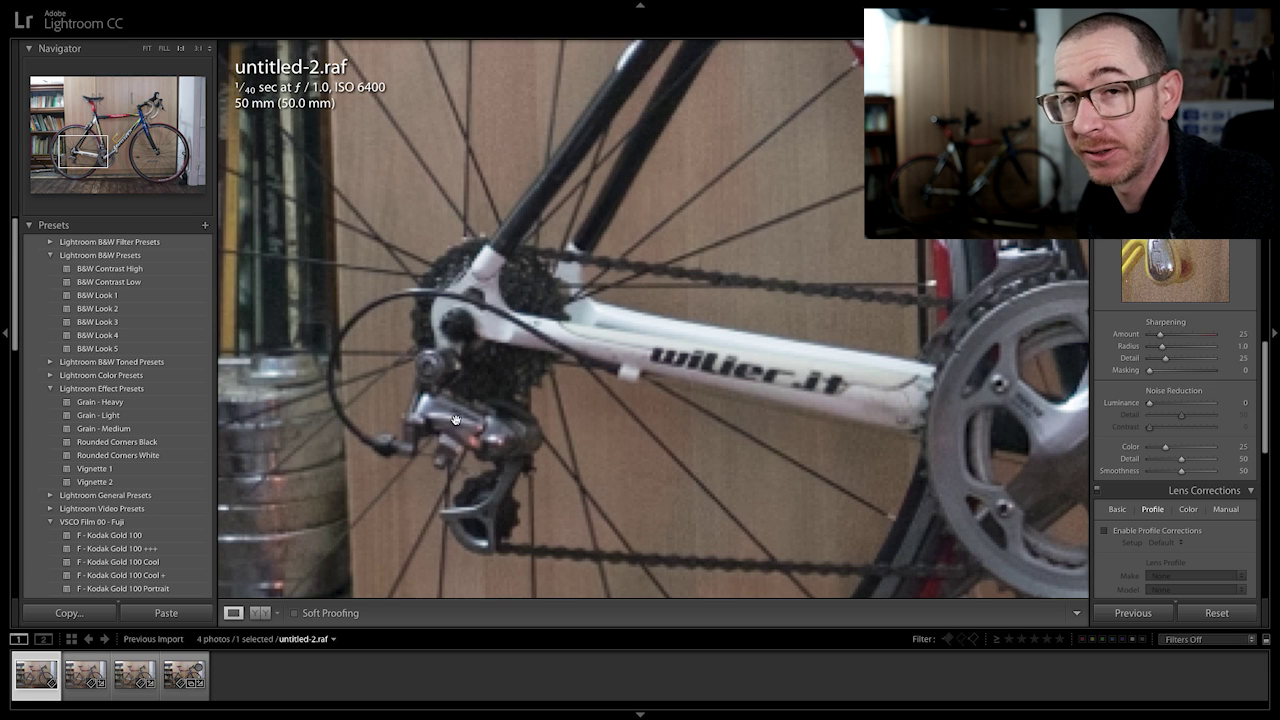
left_click_drag(450, 450, 594, 412)
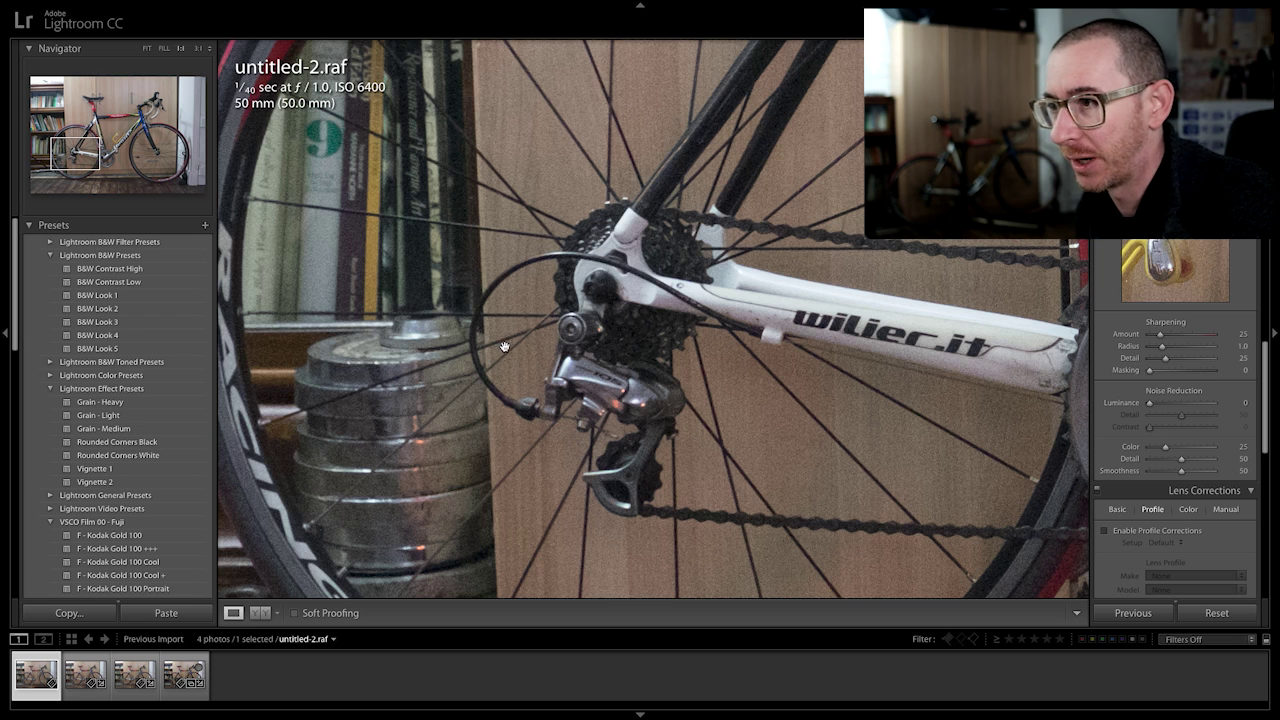
left_click(576, 326)
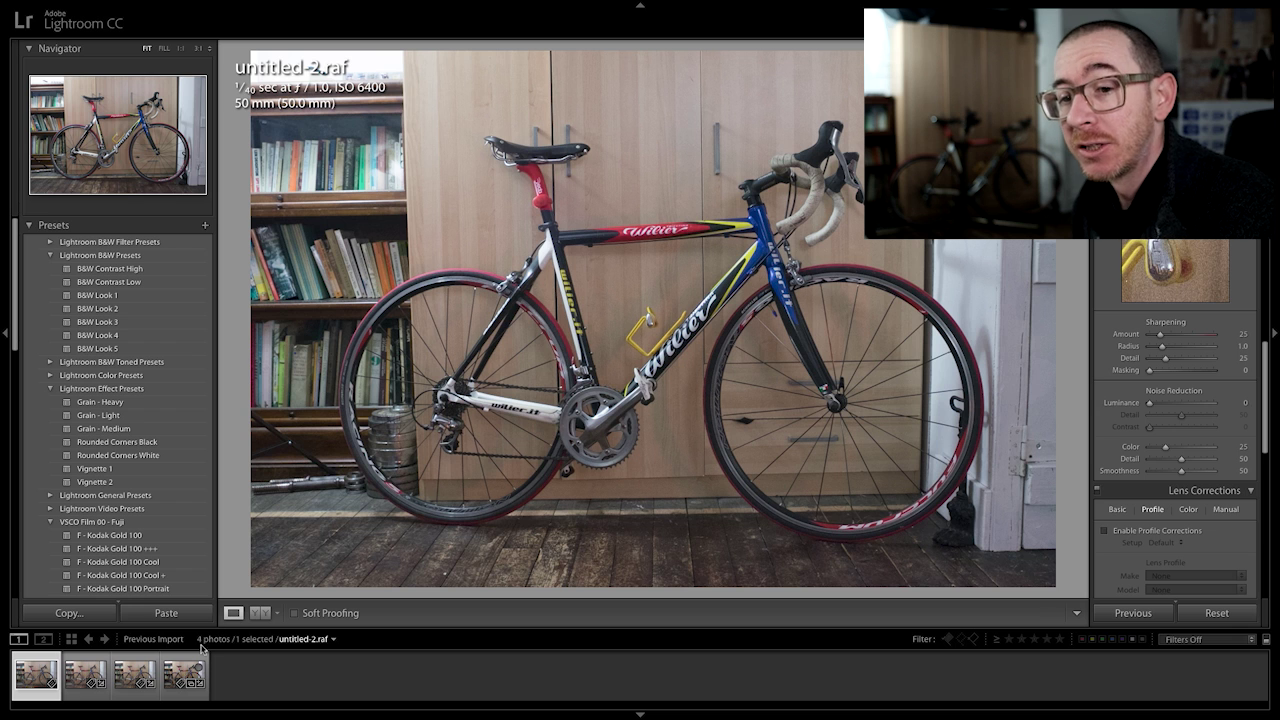
- Open untitled-4.raf, check its +1.70 exposure, and view the rear derailleur at 1:1
left_click(76, 665)
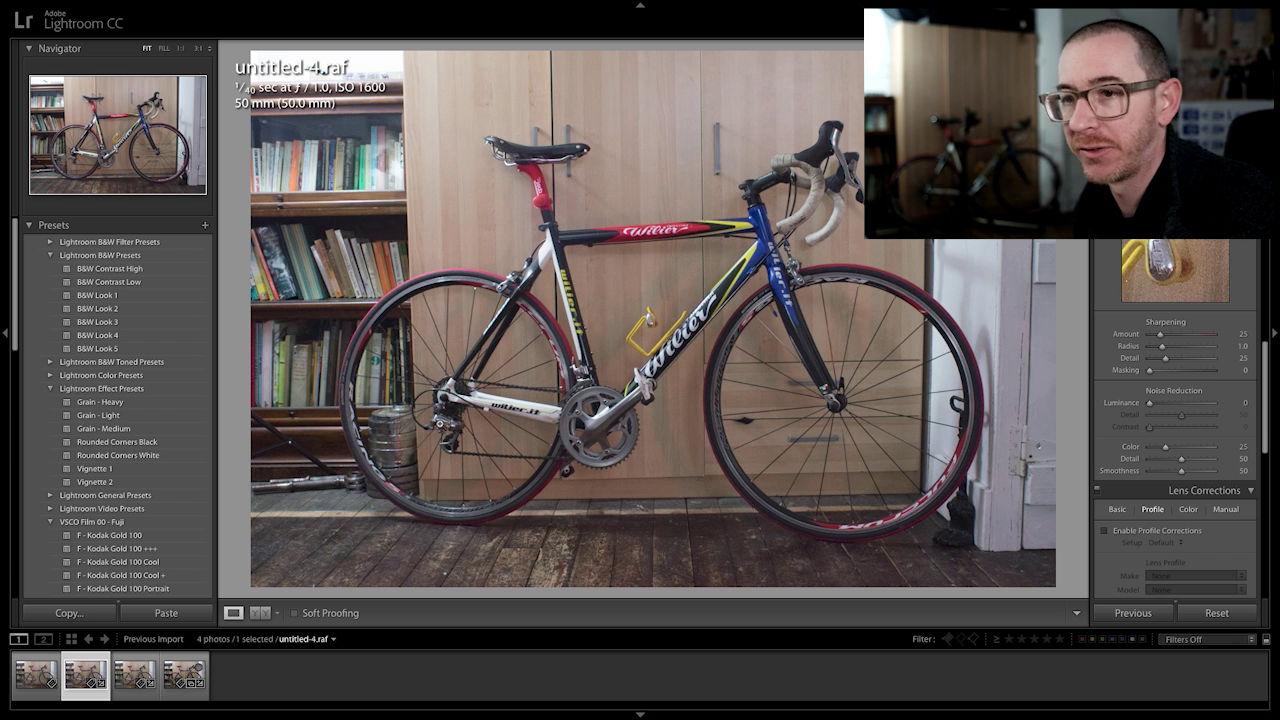
left_click(1267, 290)
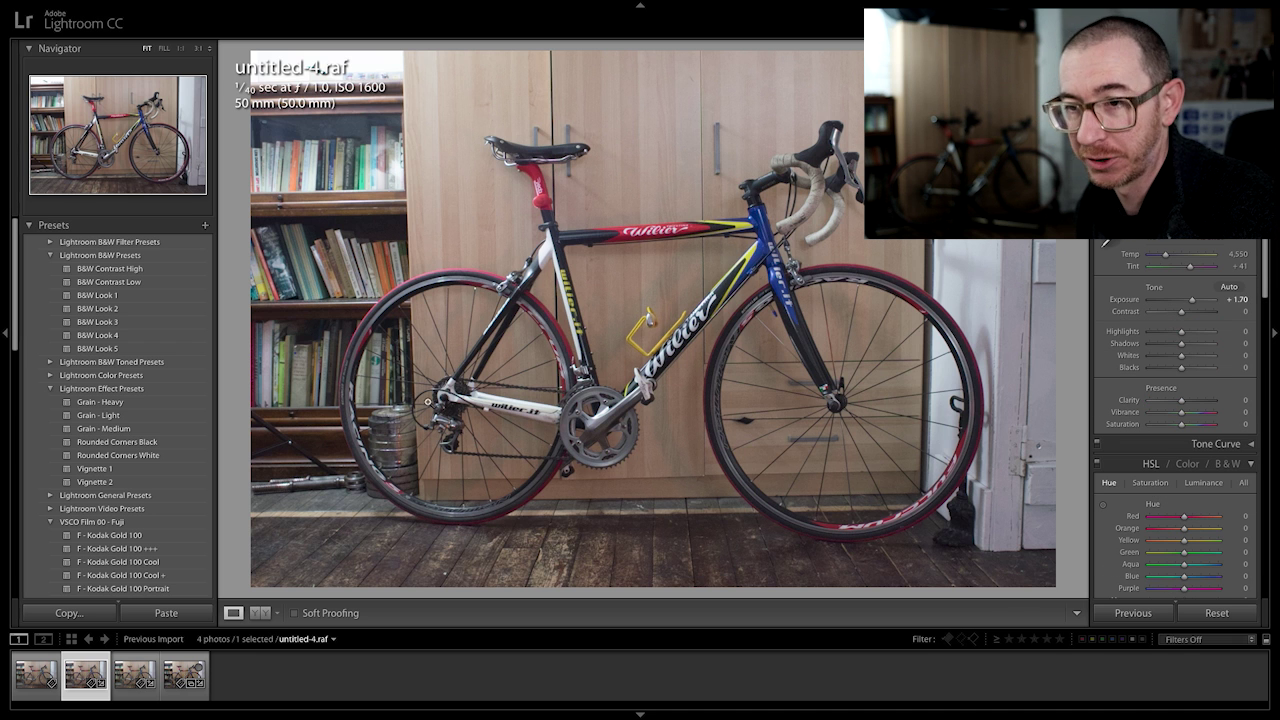
left_click(436, 417)
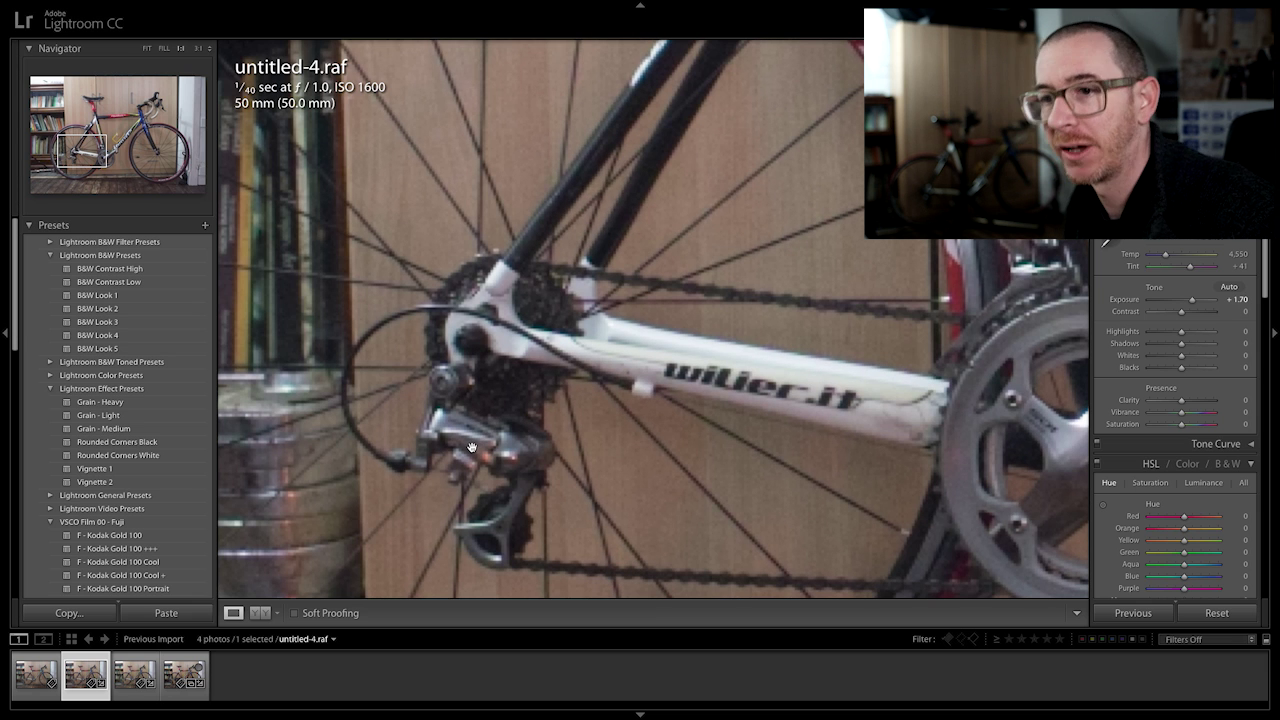
left_click_drag(477, 459, 765, 331)
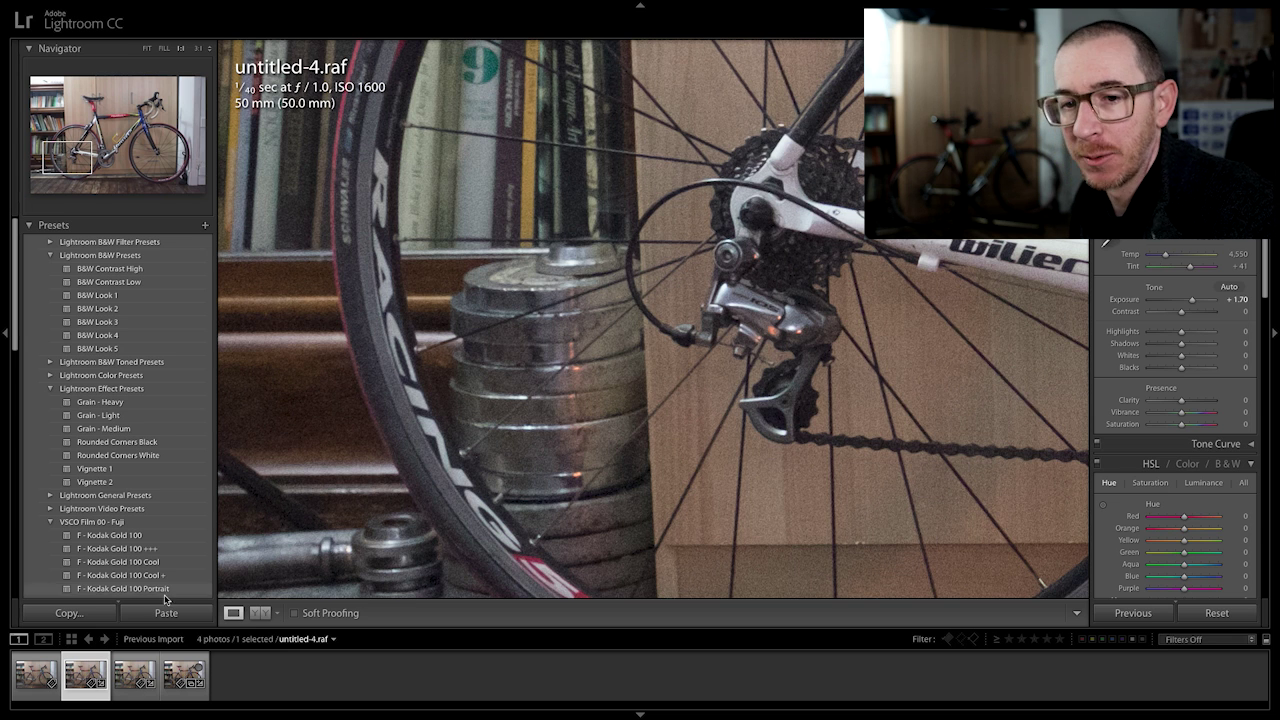
- Flip between ISO 6400 and ISO 1600 close-ups, frame the derailleur, then open ISO 400 untitled.raf
left_click(32, 662)
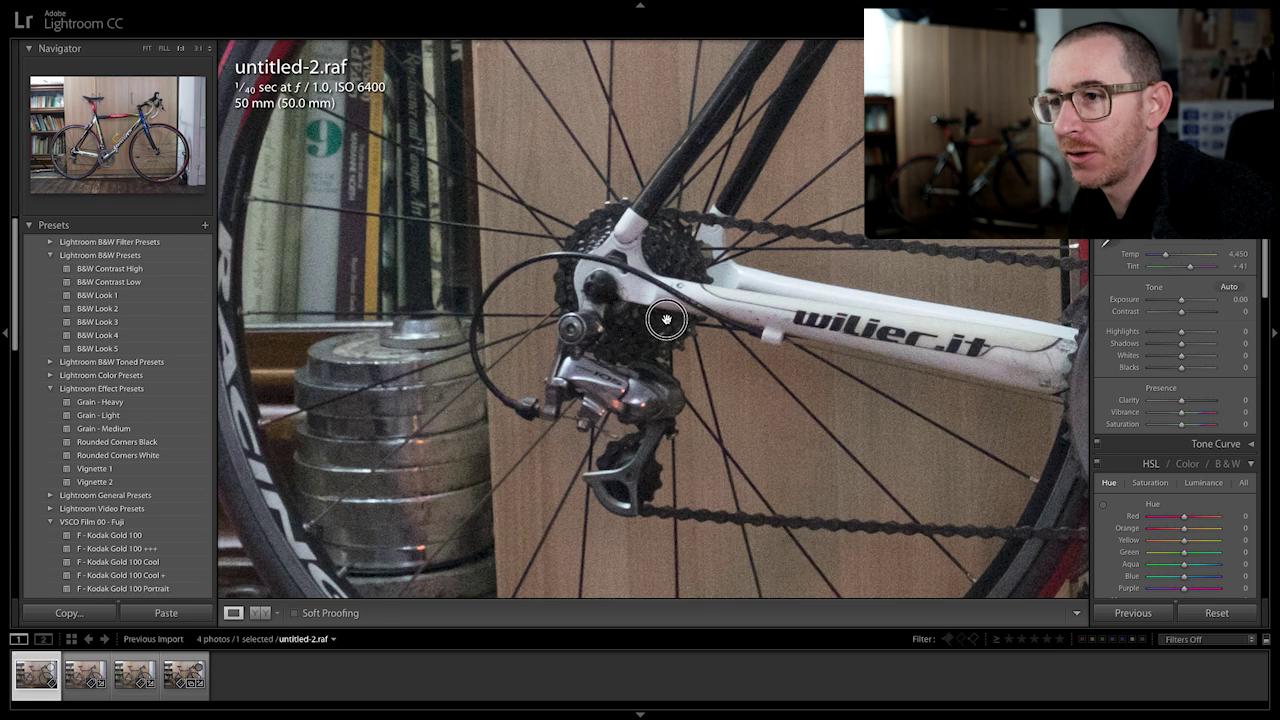
scroll(666, 319, "down", 3)
scroll(676, 335, "left", 2)
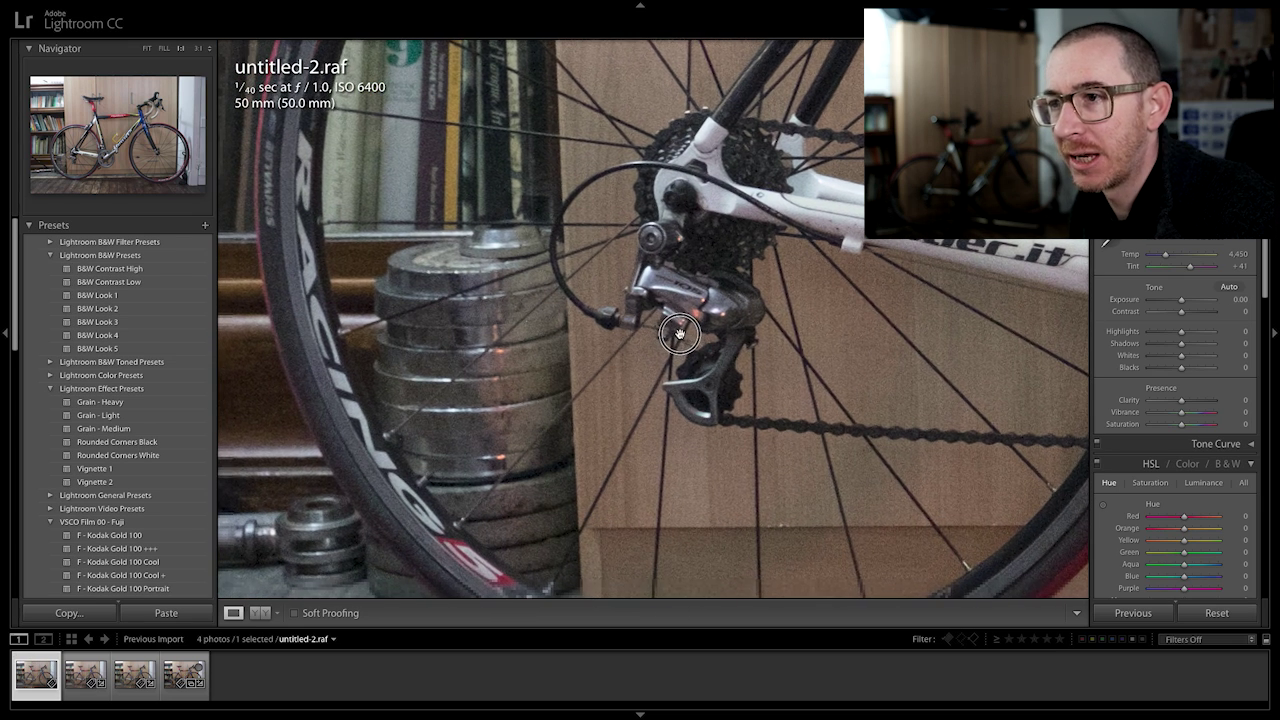
left_click(90, 658)
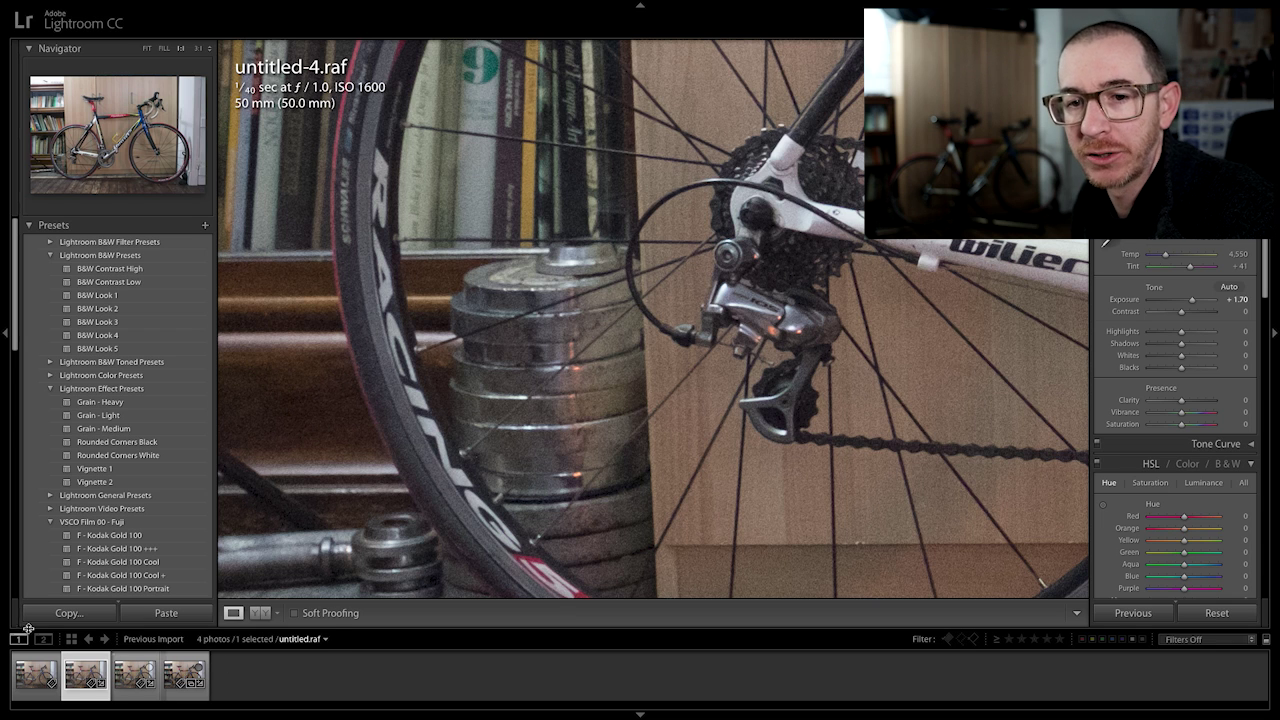
left_click(40, 665)
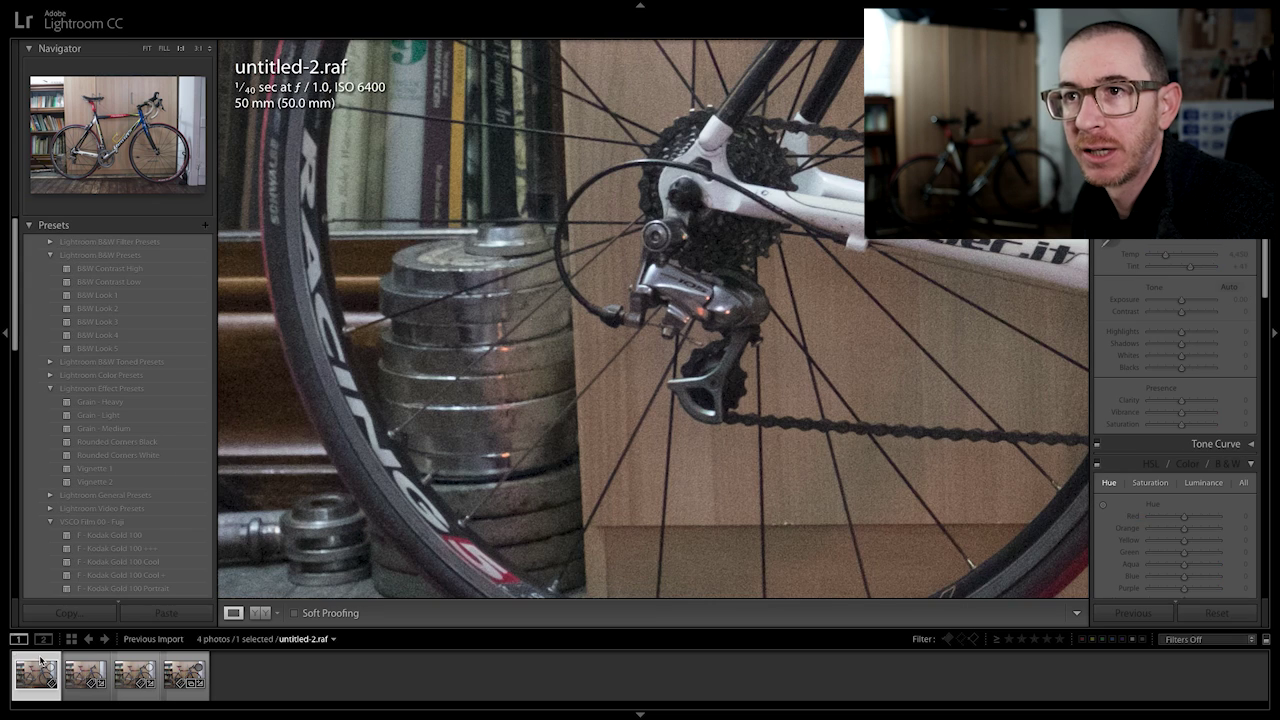
left_click_drag(414, 266, 513, 334)
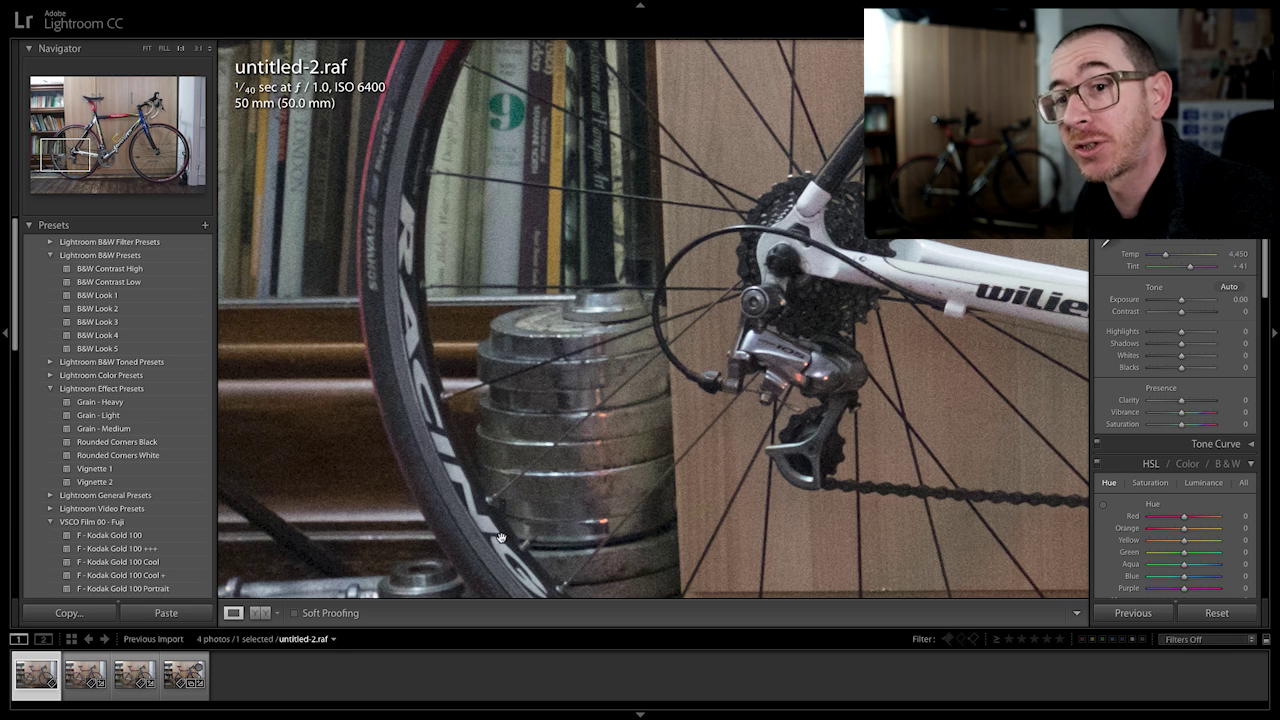
left_click(140, 664)
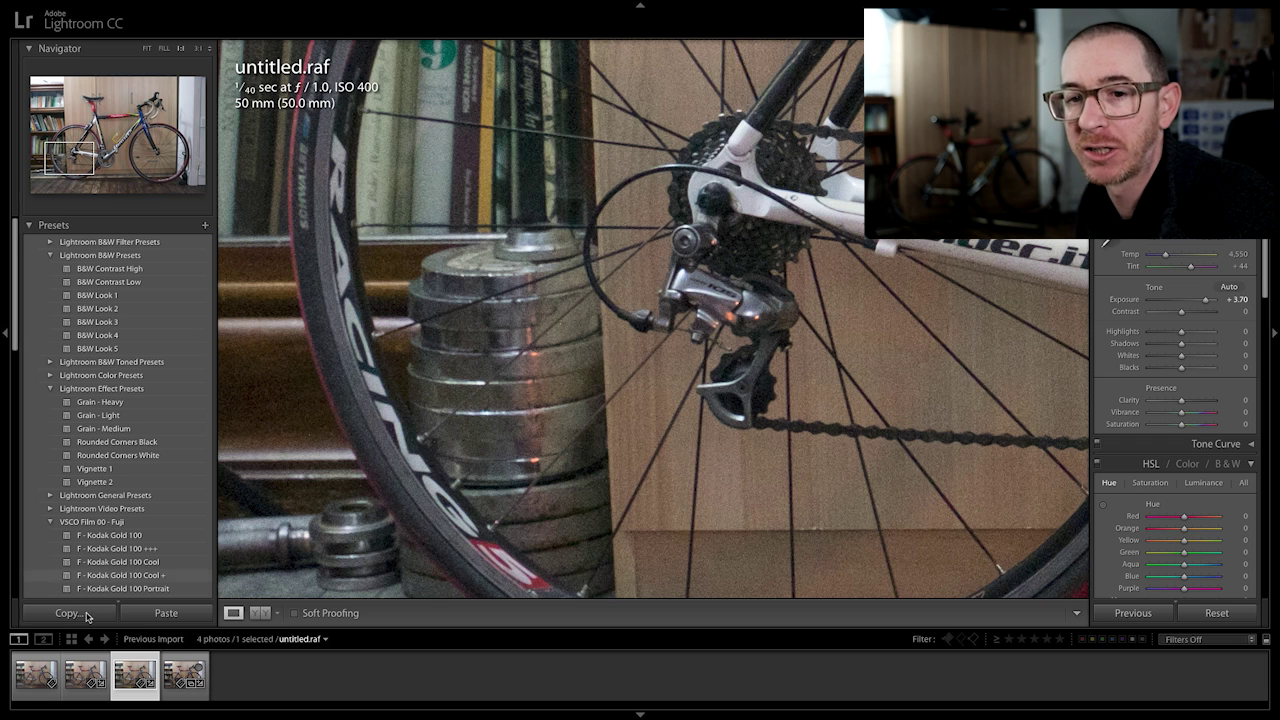
- Cycle through the ISO 6400, 1600 and 400 shots, finishing on ISO 200 untitled-3.raf at +4.70
left_click(39, 660)
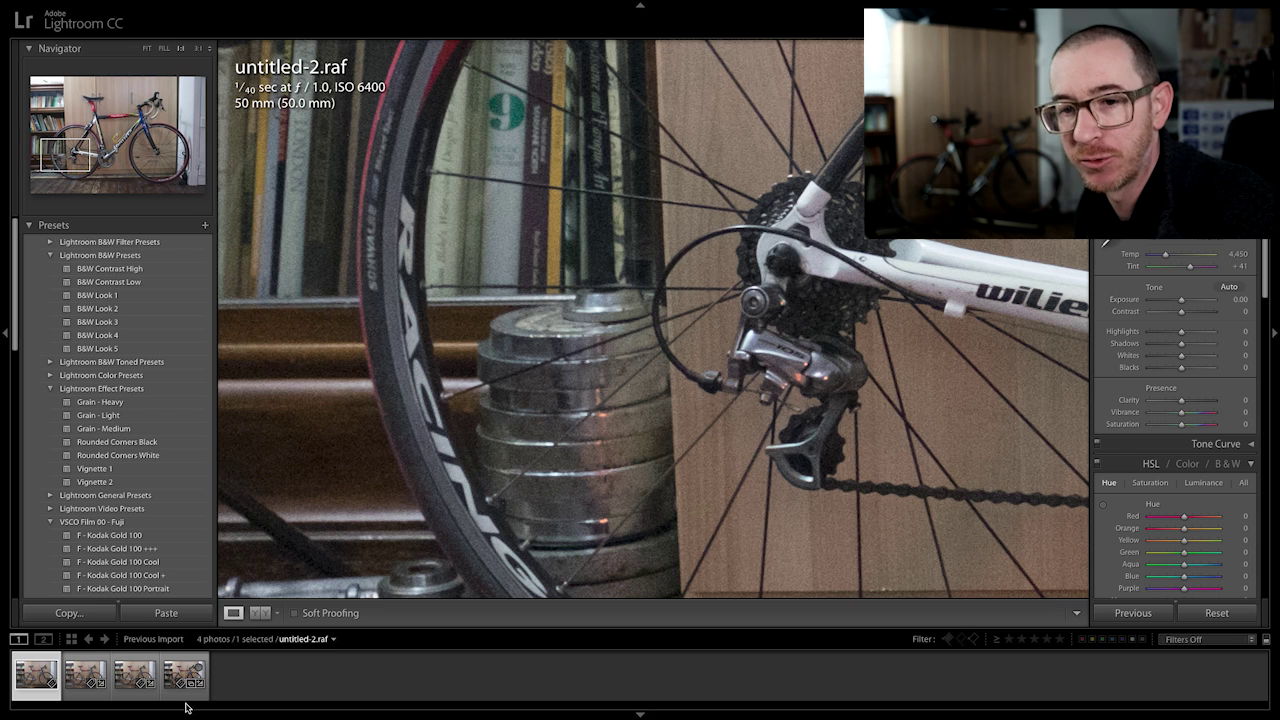
left_click(141, 660)
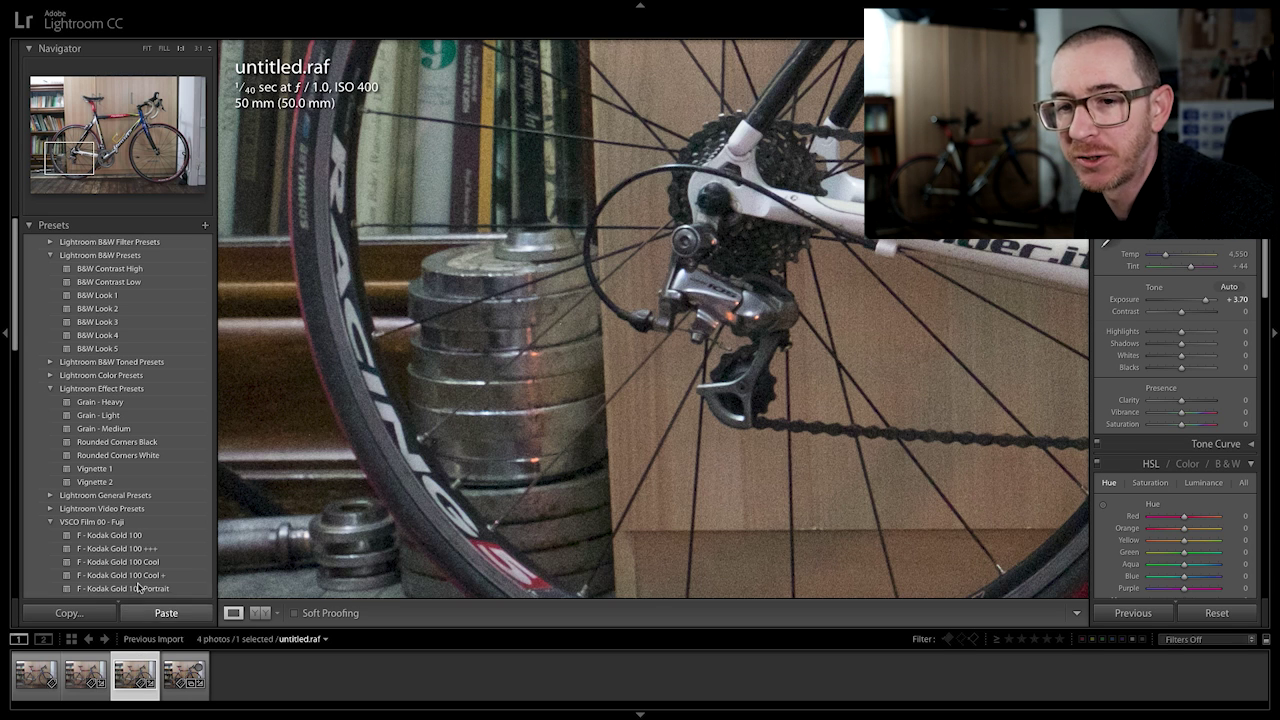
left_click(37, 664)
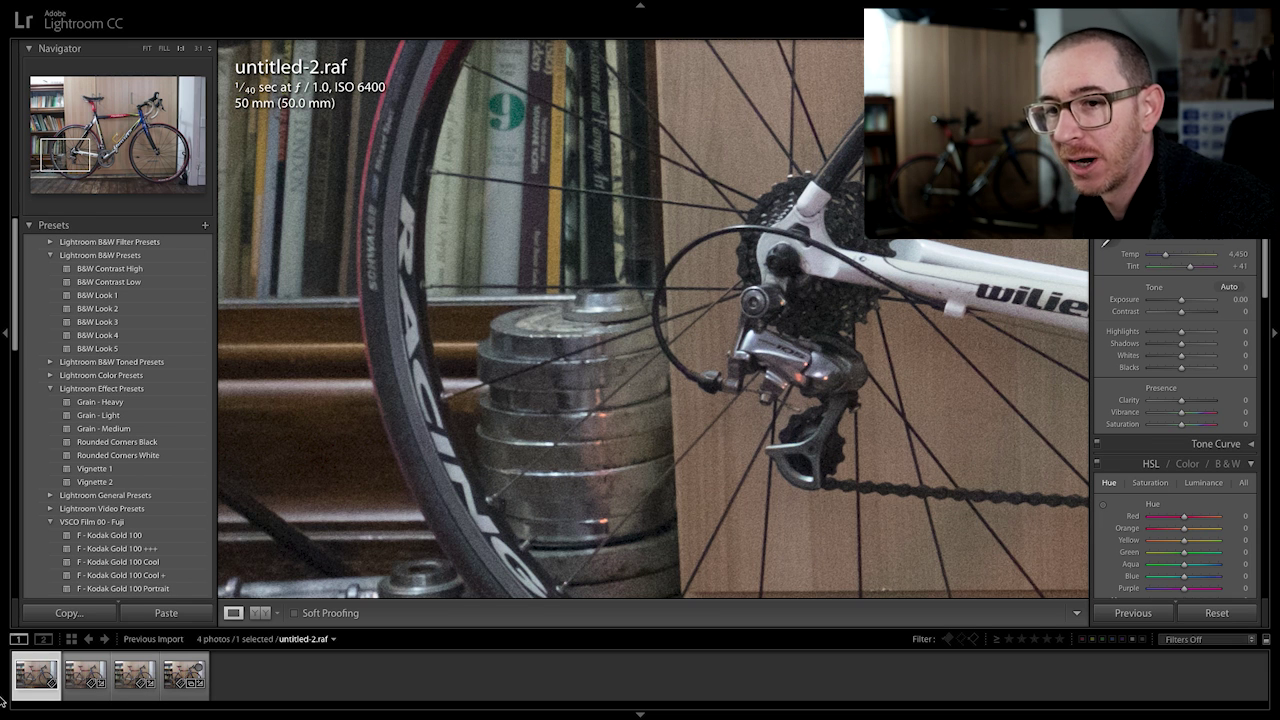
left_click(92, 666)
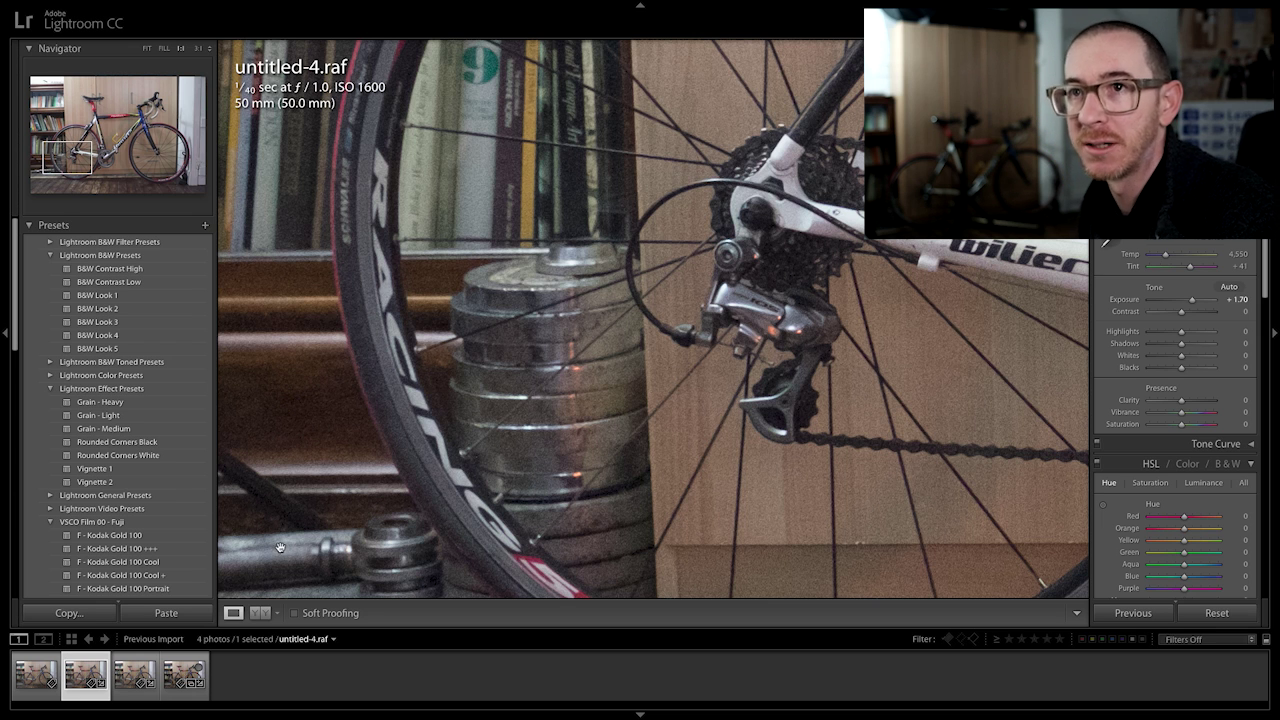
left_click(138, 663)
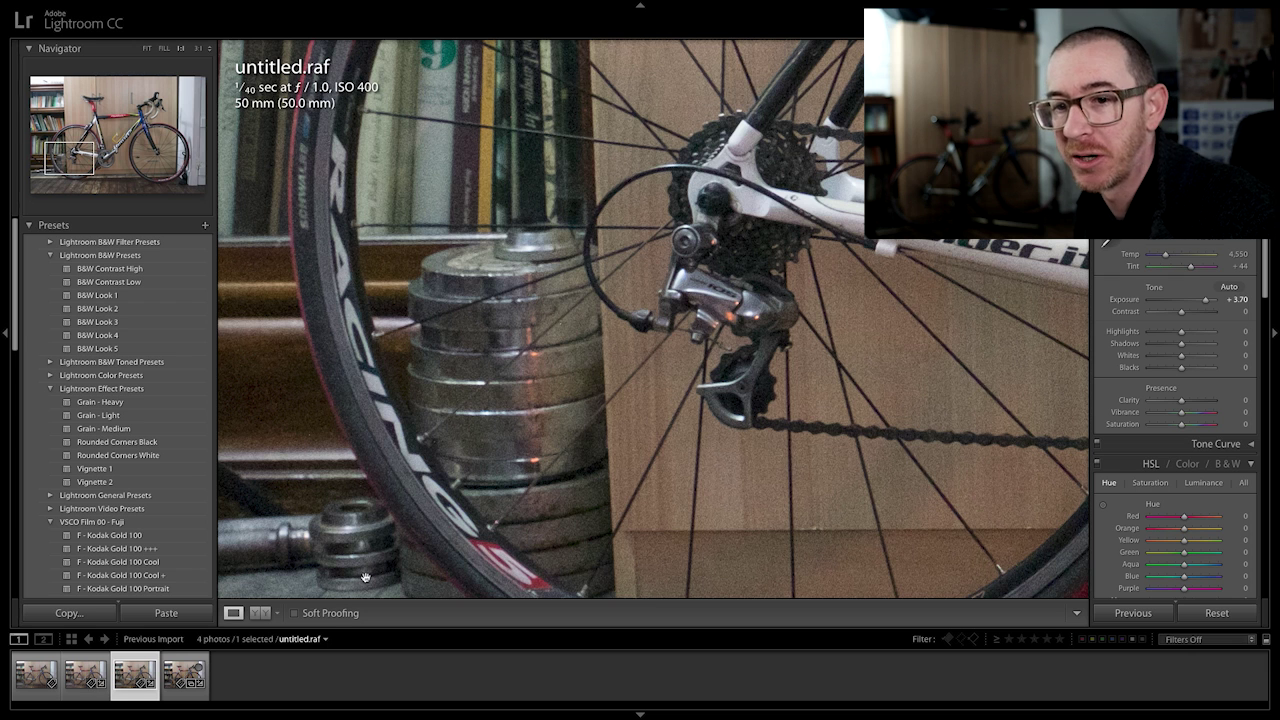
left_click(185, 662)
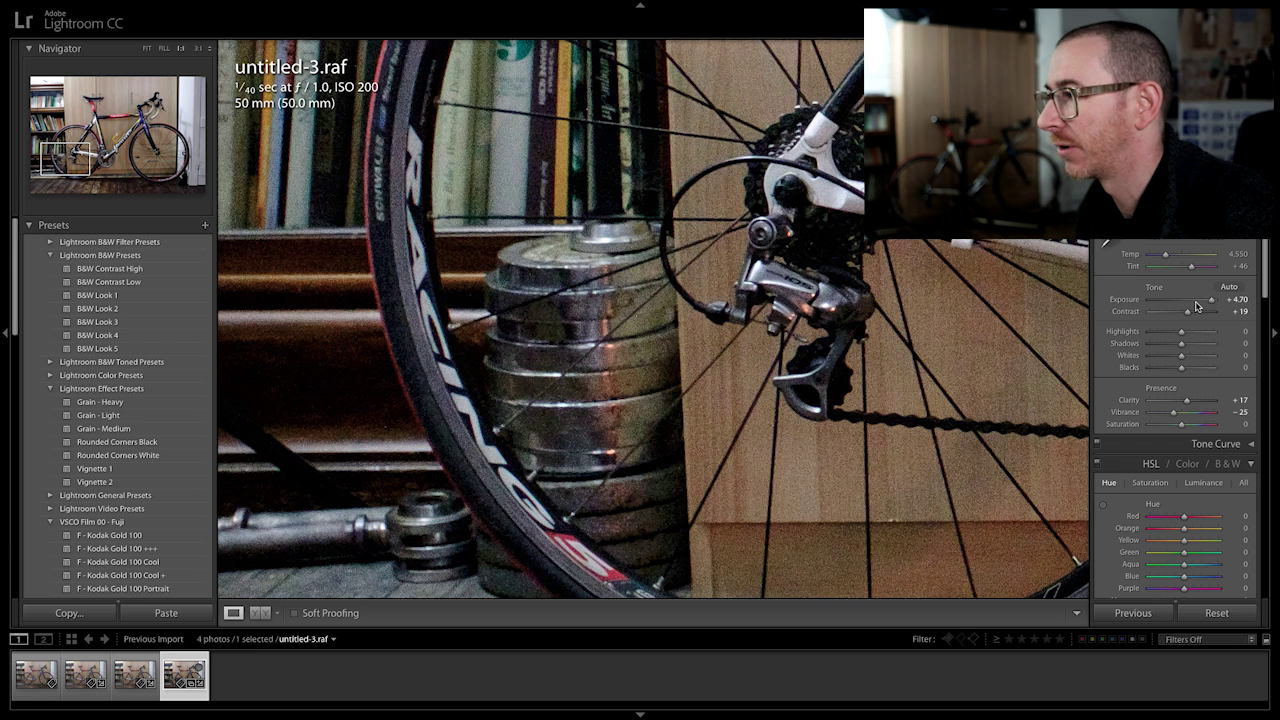
- Reset Contrast and Vibrance to 0 and set the camera calibration profile to Adobe Standard
double_click(1129, 315)
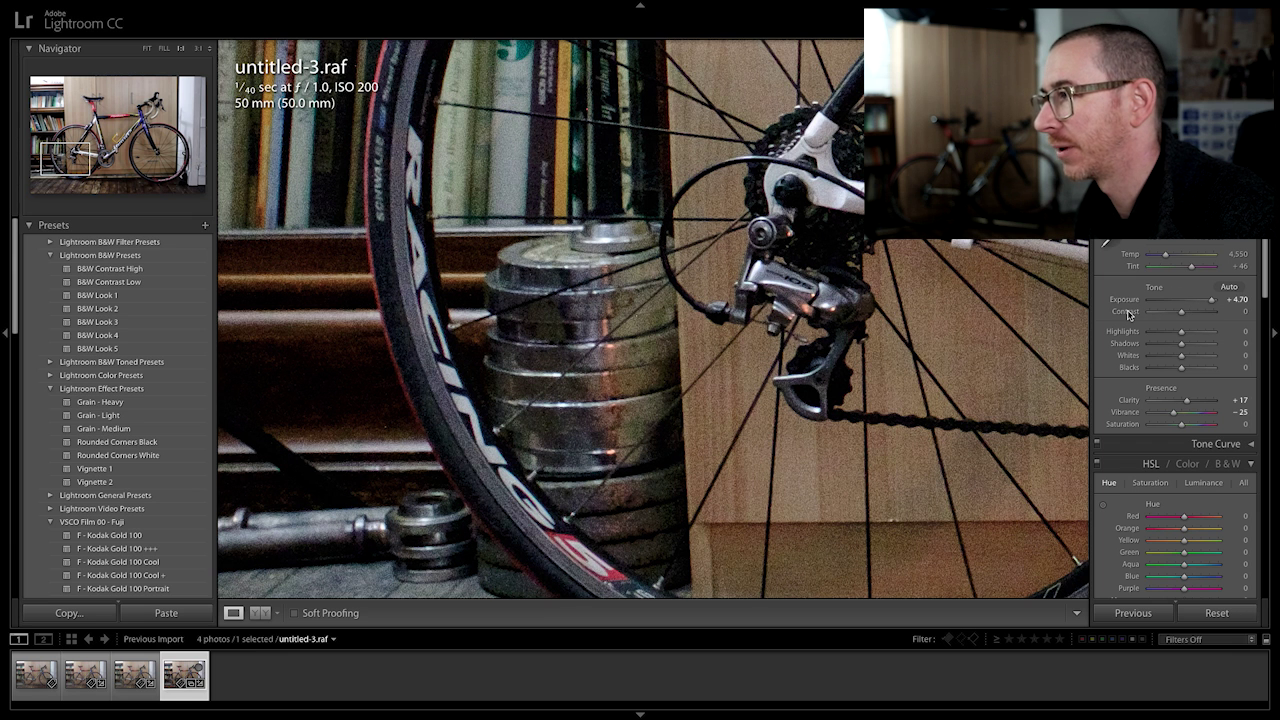
double_click(1125, 413)
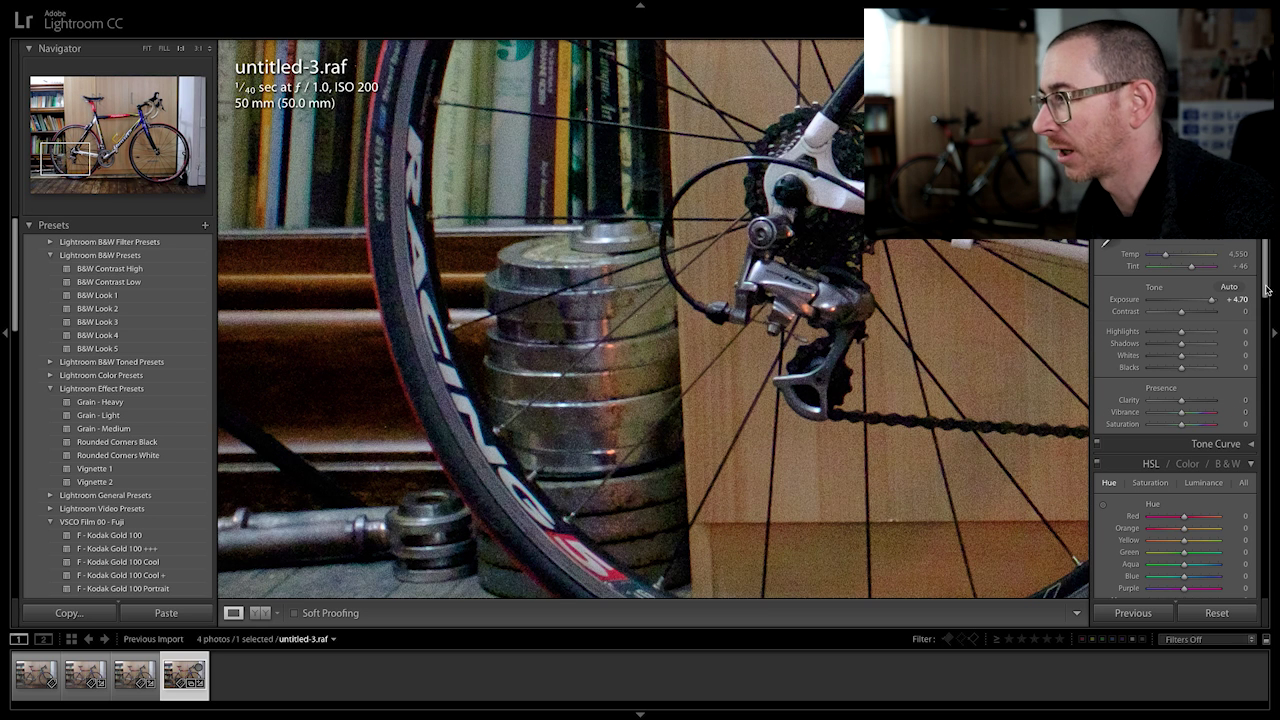
left_click_drag(1264, 274, 1272, 590)
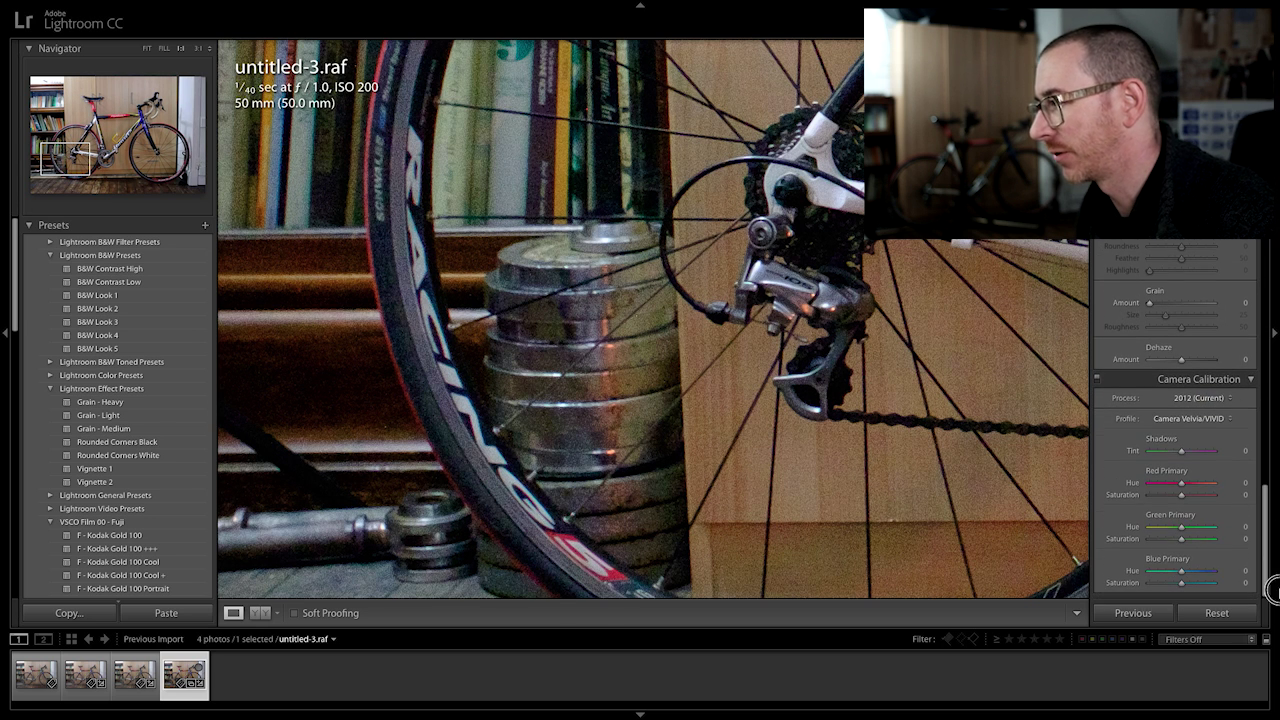
left_click(1211, 427)
left_click(1200, 365)
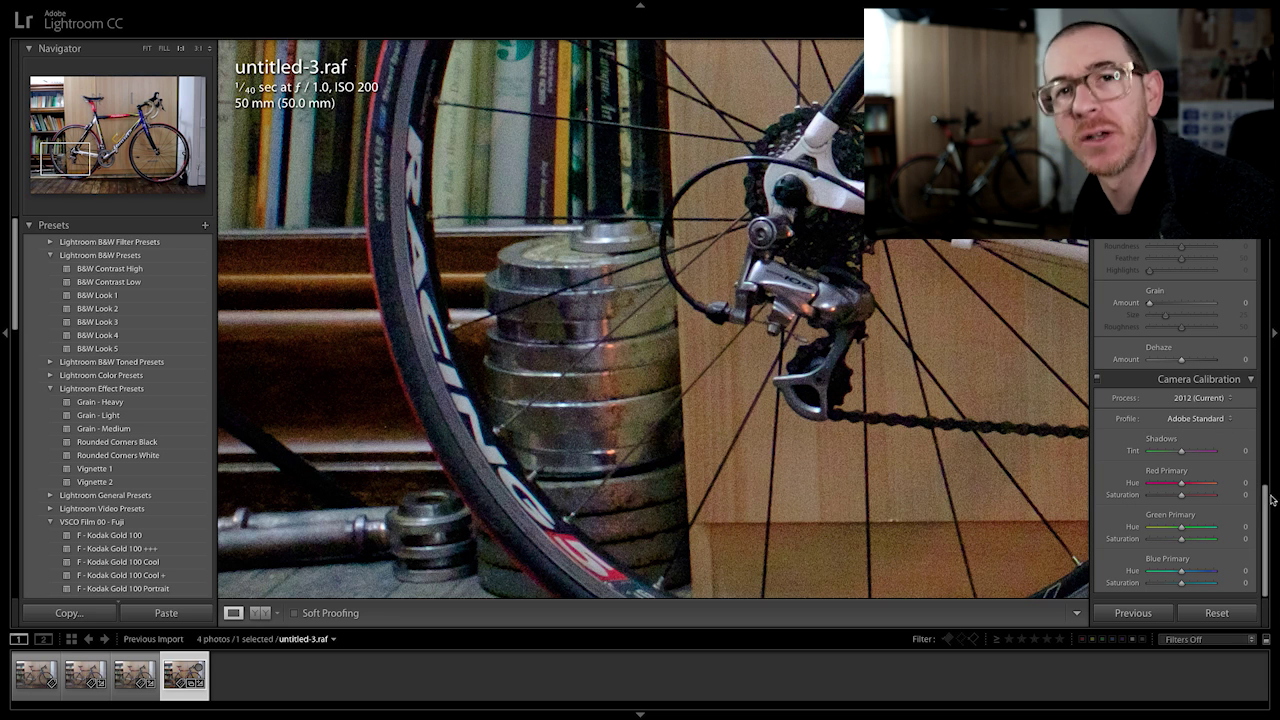
scroll(1267, 535, "up", 3)
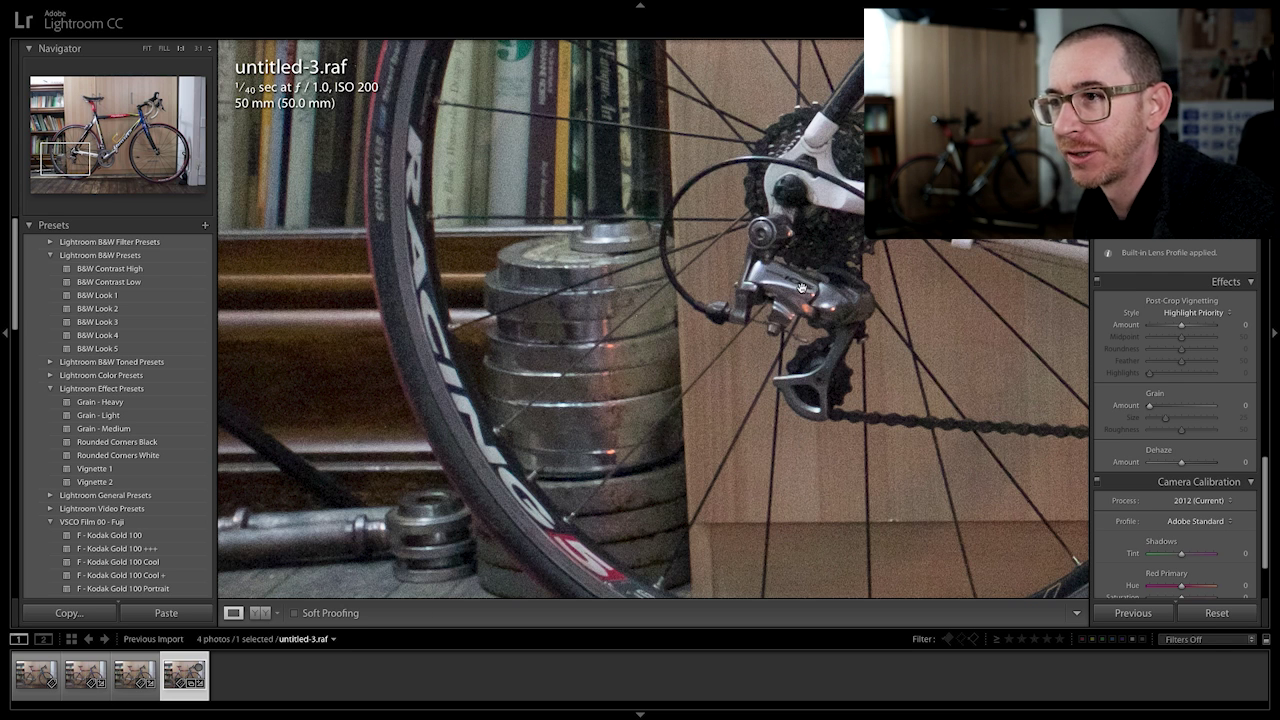
- Compare the ISO 6400 close-up with the ISO 200 shot, then fit untitled-3.raf to the window
left_click(30, 662)
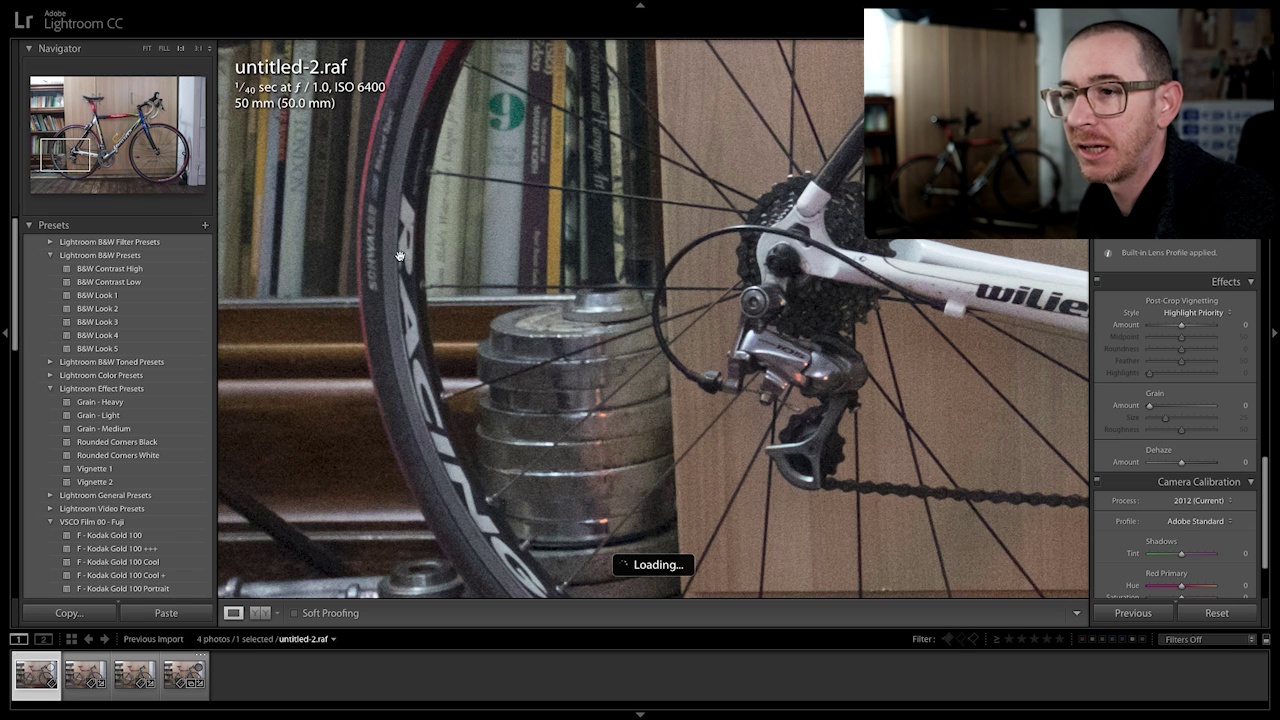
left_click_drag(479, 406, 553, 378)
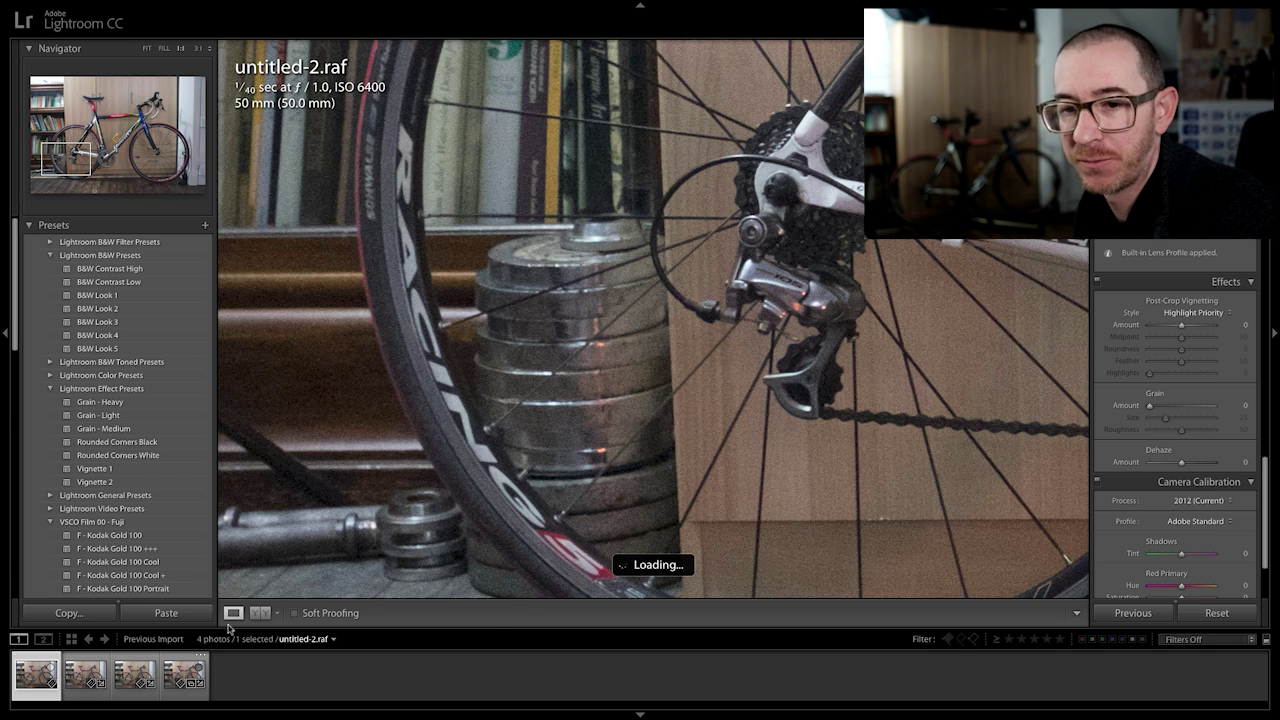
left_click(184, 661)
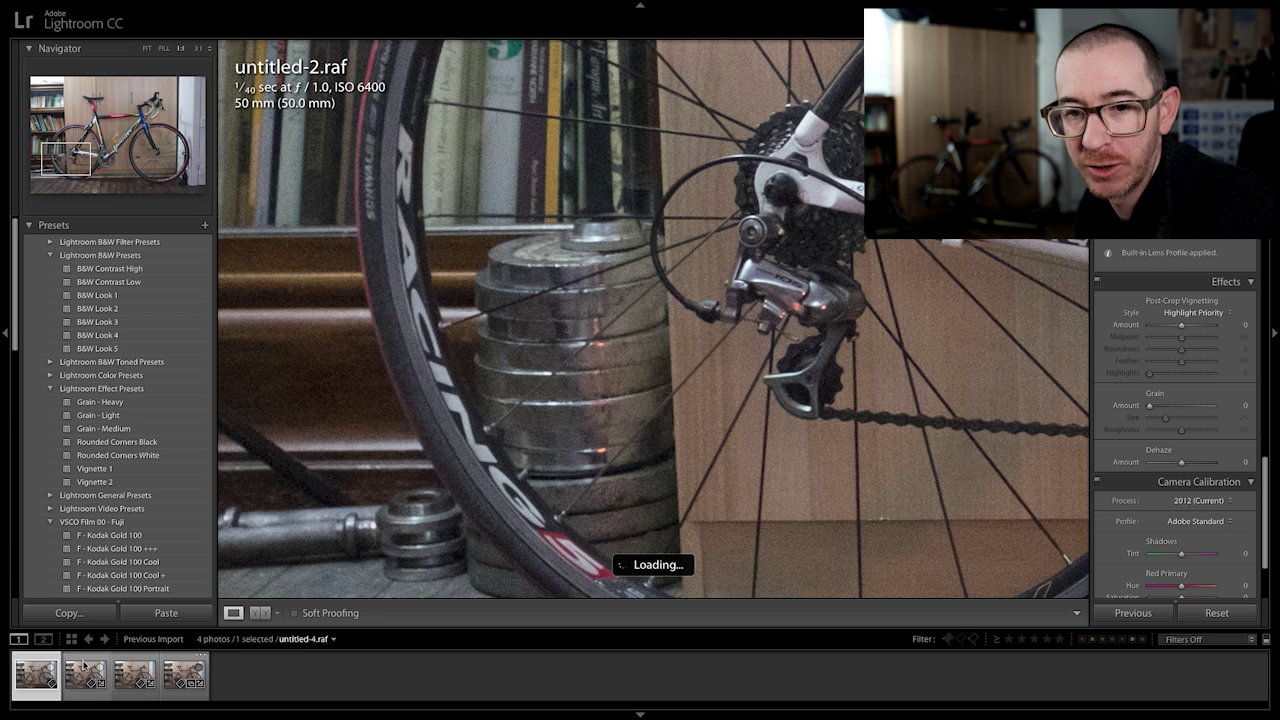
left_click(191, 667)
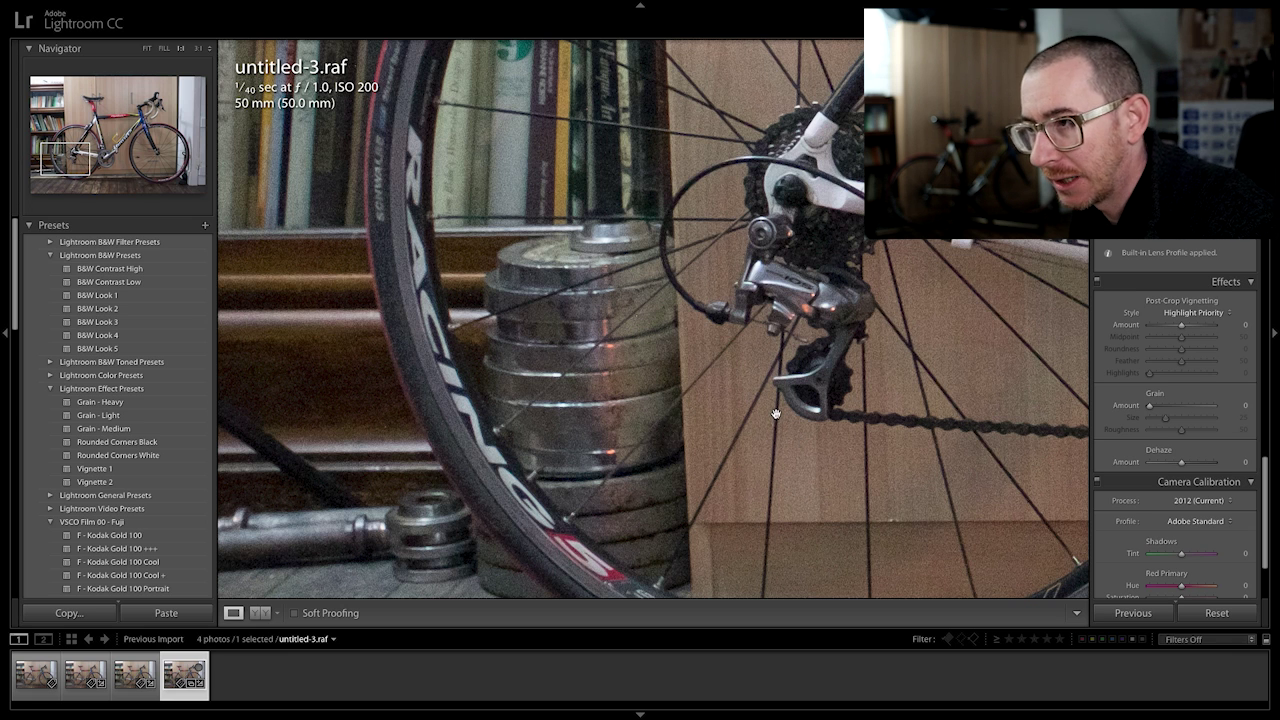
left_click(742, 358)
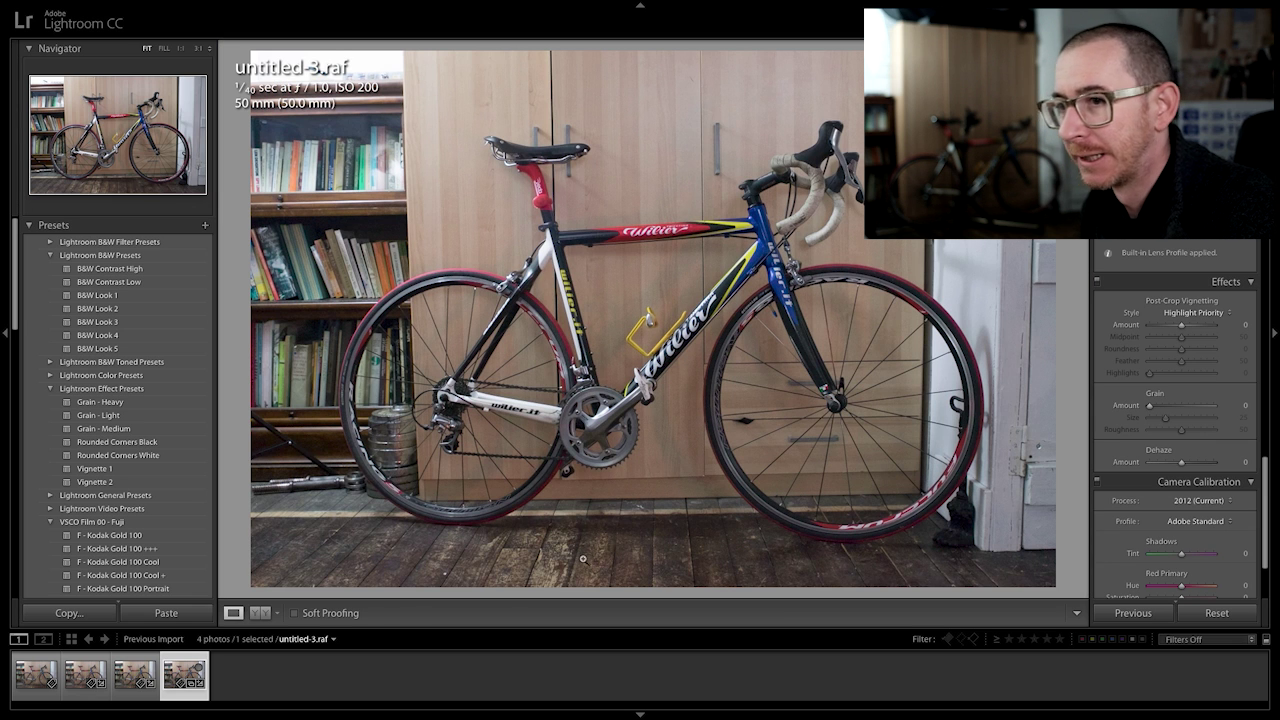
left_click(30, 658)
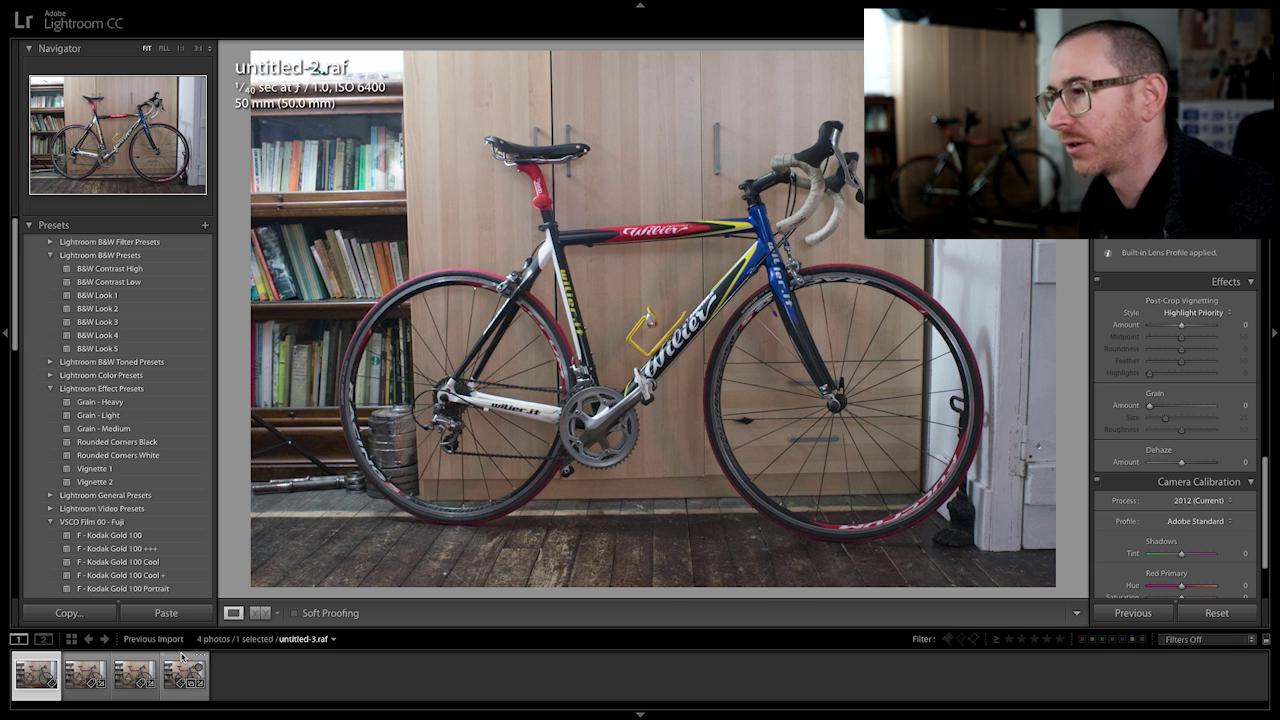
left_click(180, 662)
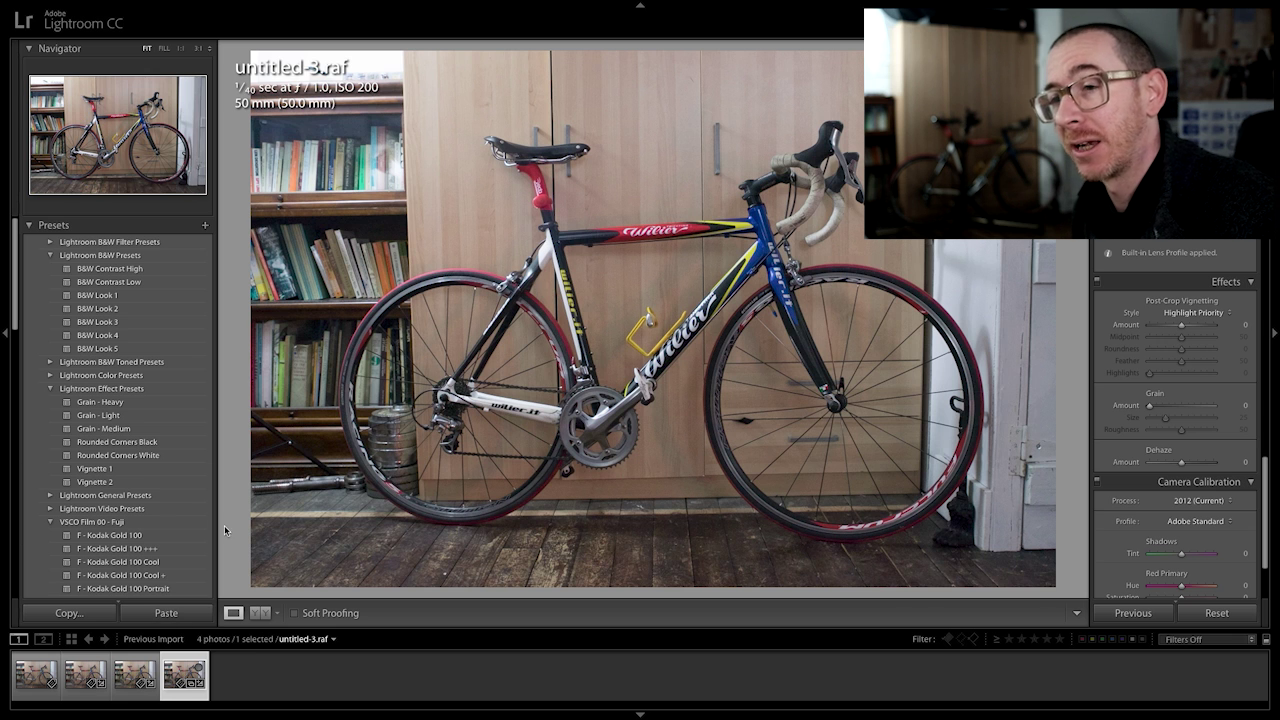
left_click_drag(1268, 520, 1226, 247)
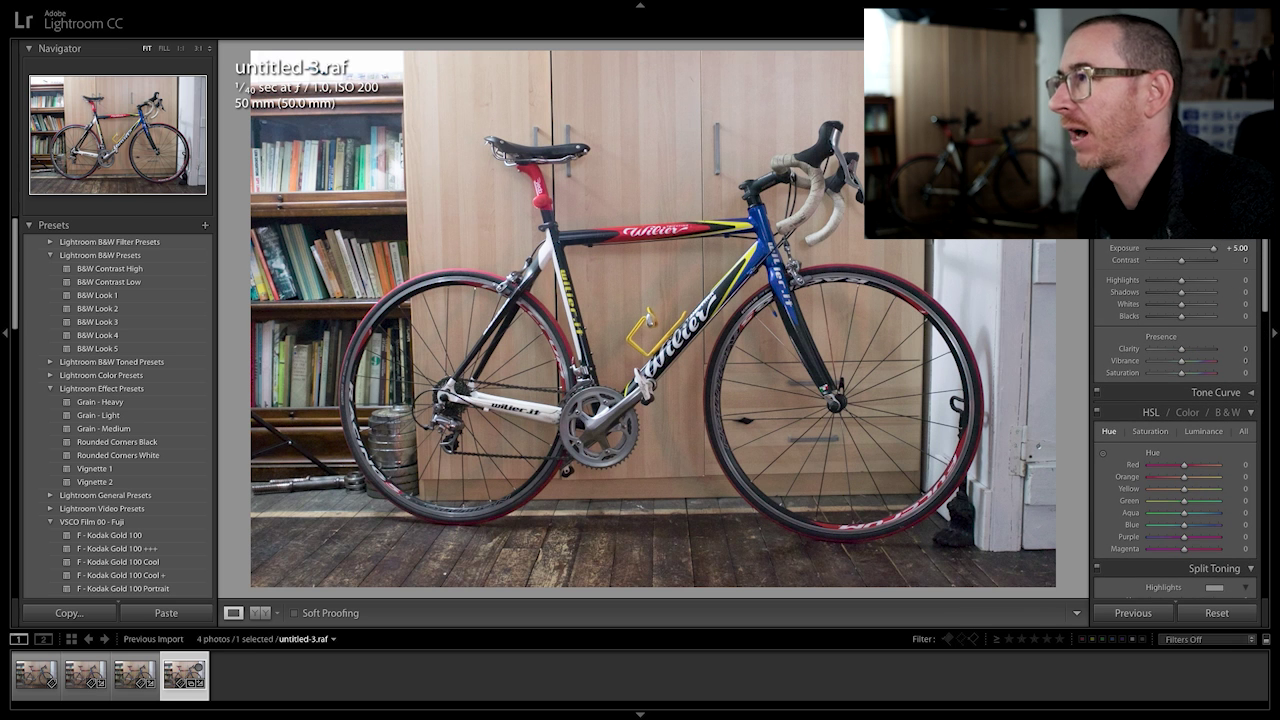
- Set up the Adjustment Brush with Exposure +2.00 and enlarge the brush to 48
key("k")
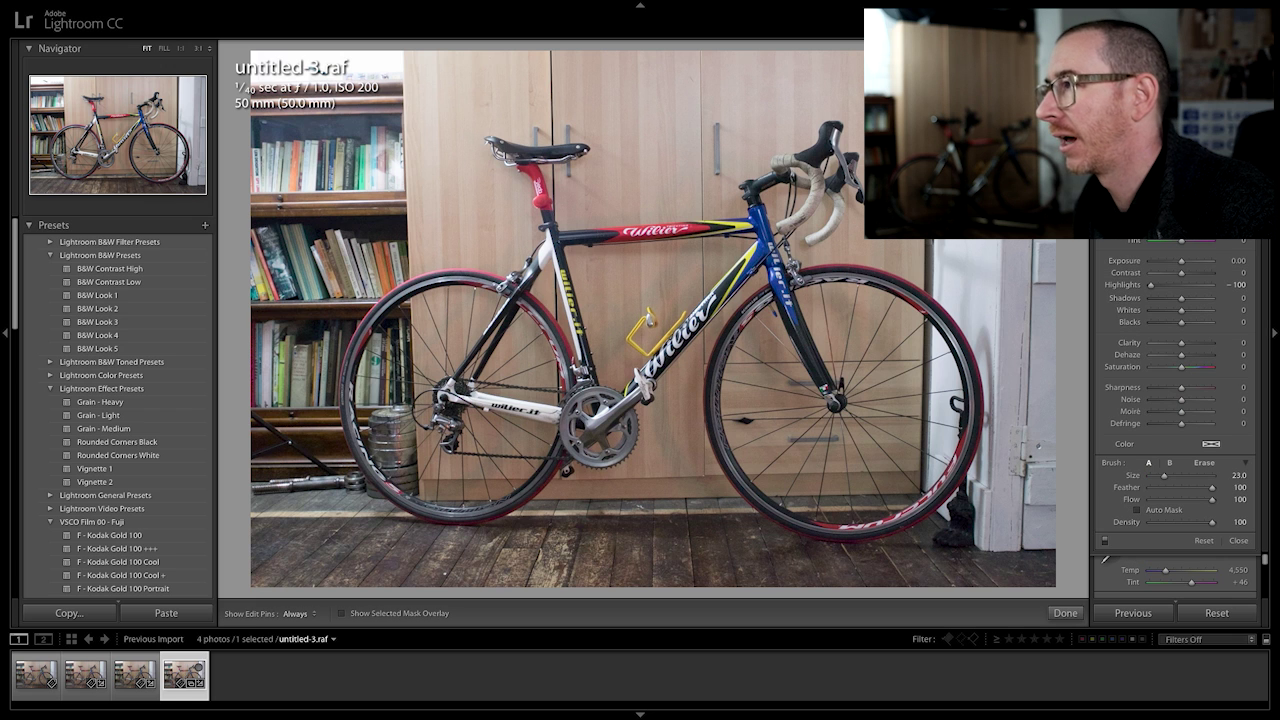
left_click(1238, 261)
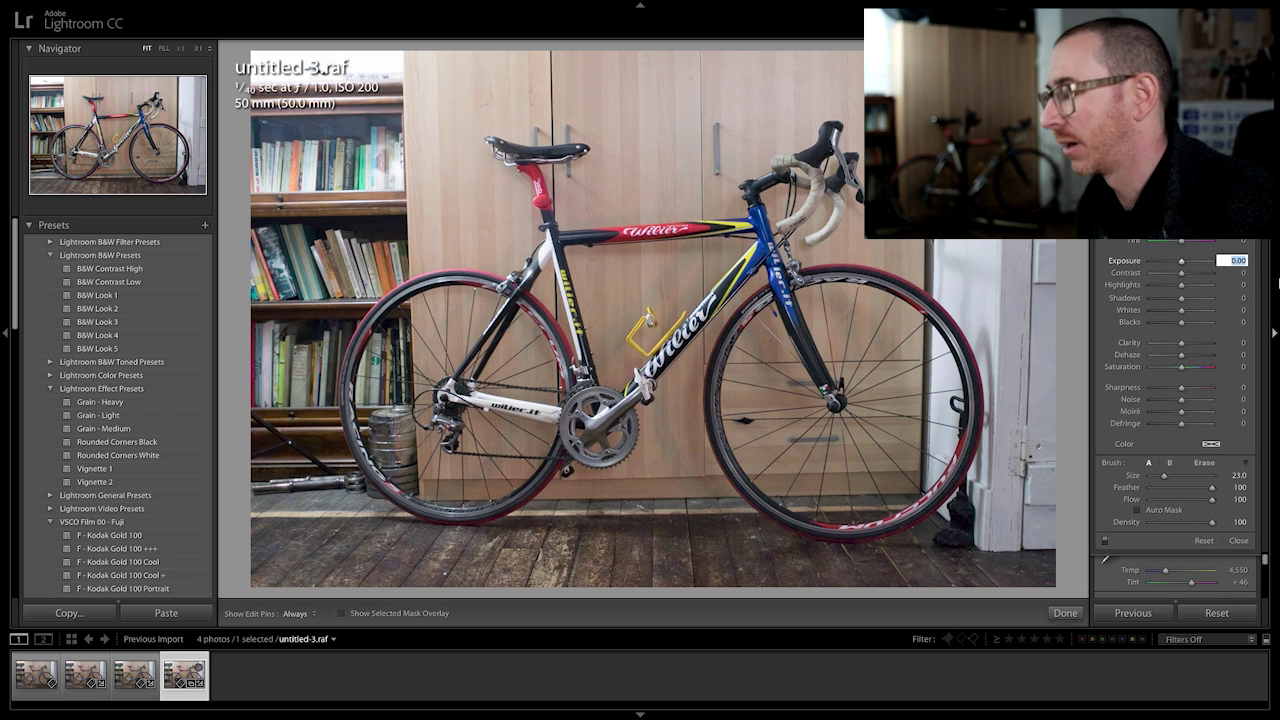
type("2")
key("Return")
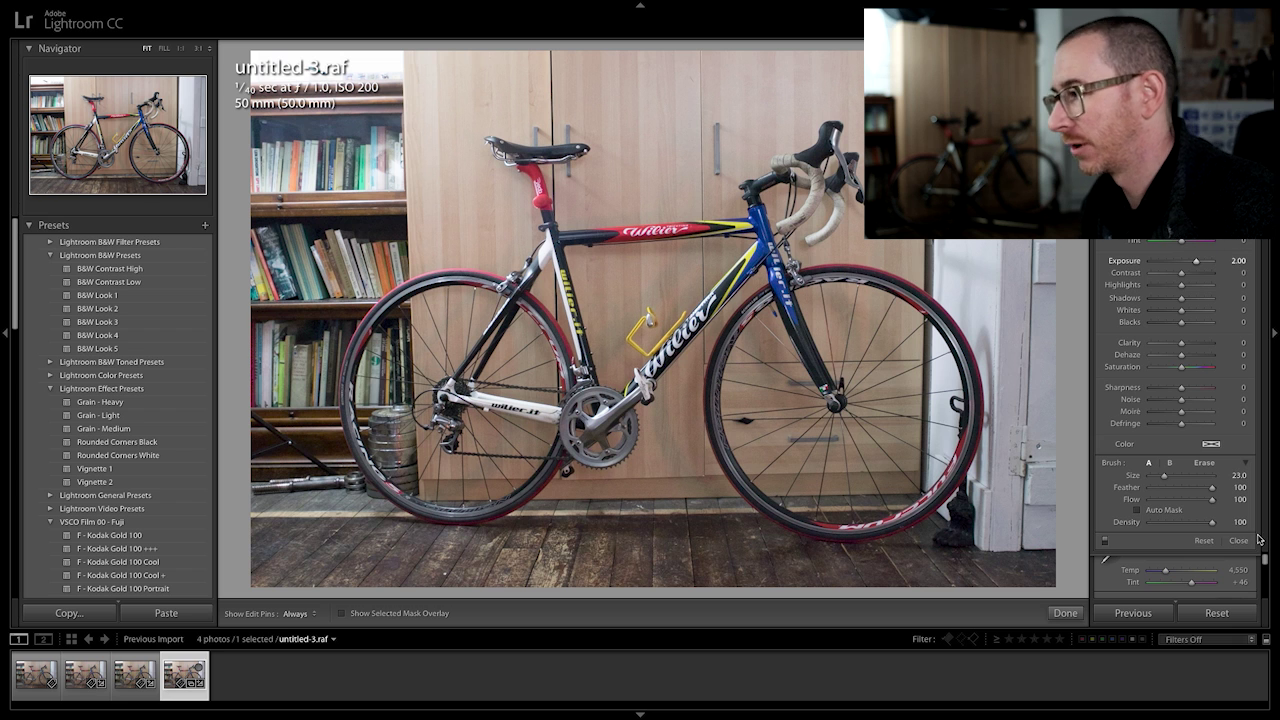
scroll(562, 335, "up", 3)
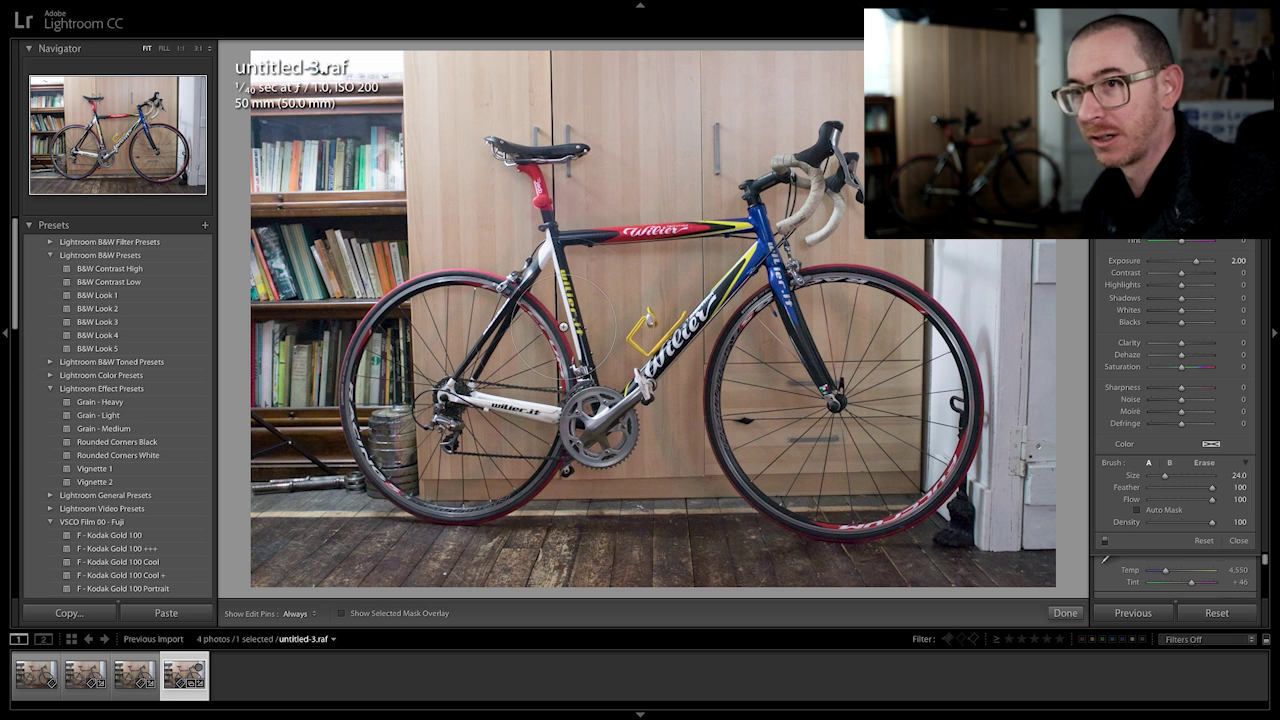
scroll(563, 327, "up", 6)
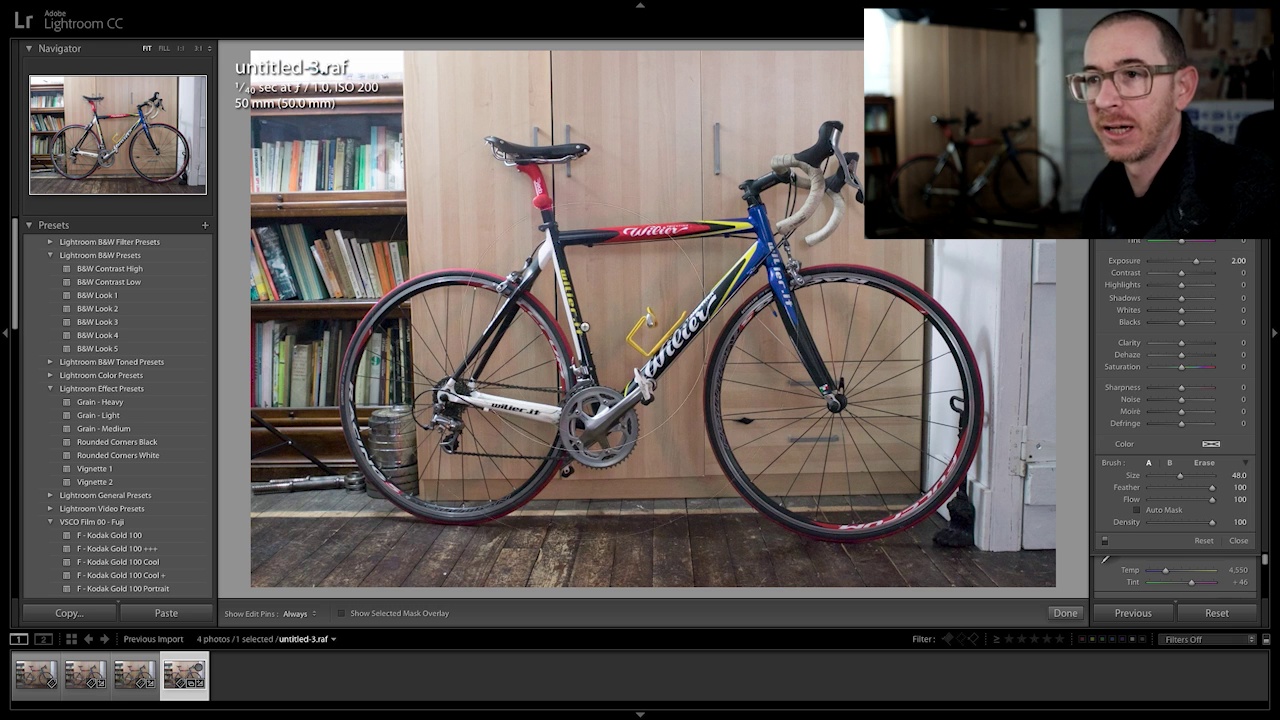
- Paint the +2.00 exposure over the bike, cabinet and floor, then finish the brush
key("h")
mouse_move(620, 317)
left_mouse_down()
mouse_move(490, 250)
mouse_move(640, 280)
mouse_move(420, 400)
mouse_move(705, 140)
mouse_move(640, 195)
left_mouse_up()
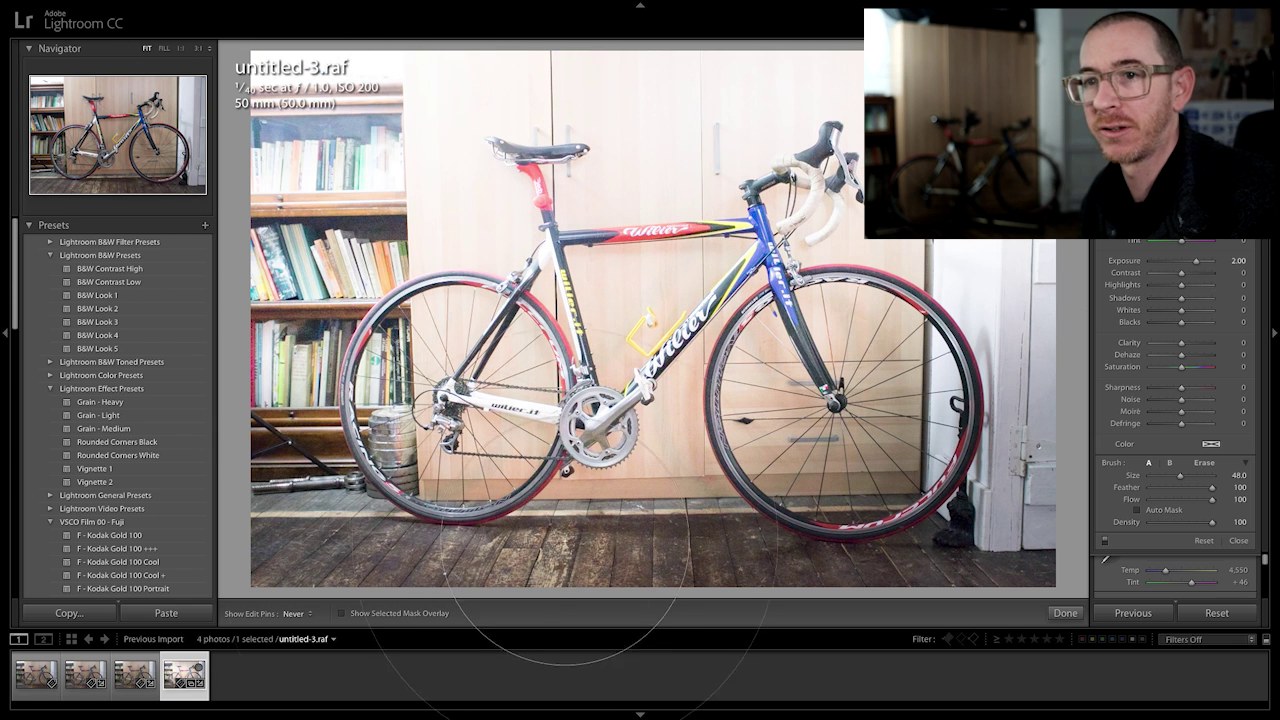
mouse_move(473, 500)
left_mouse_down()
mouse_move(713, 491)
mouse_move(880, 450)
left_mouse_up()
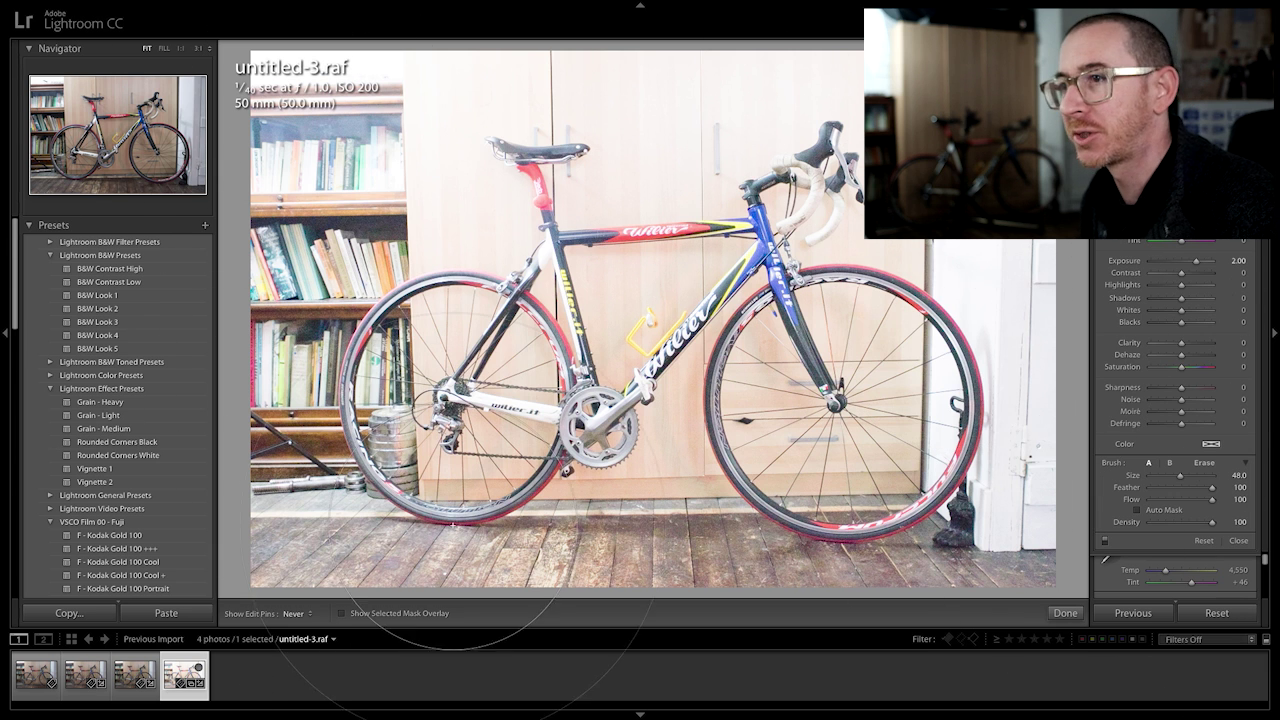
key("h")
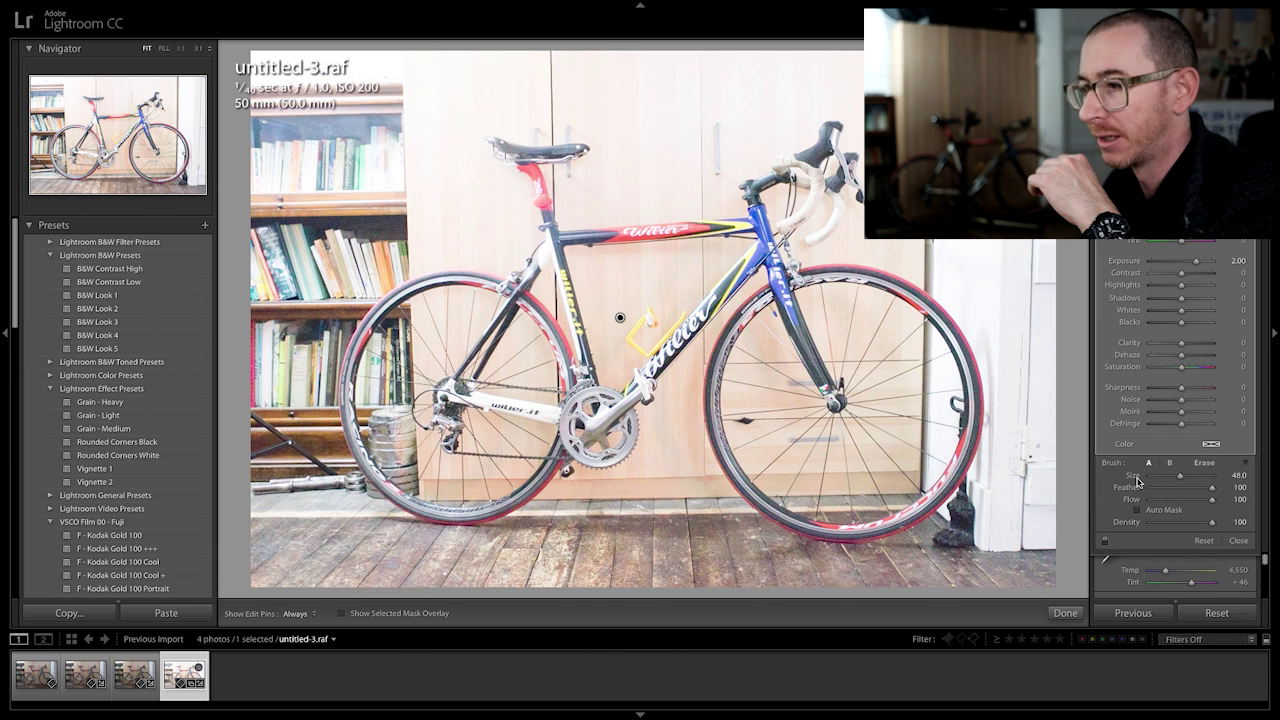
left_click(1065, 614)
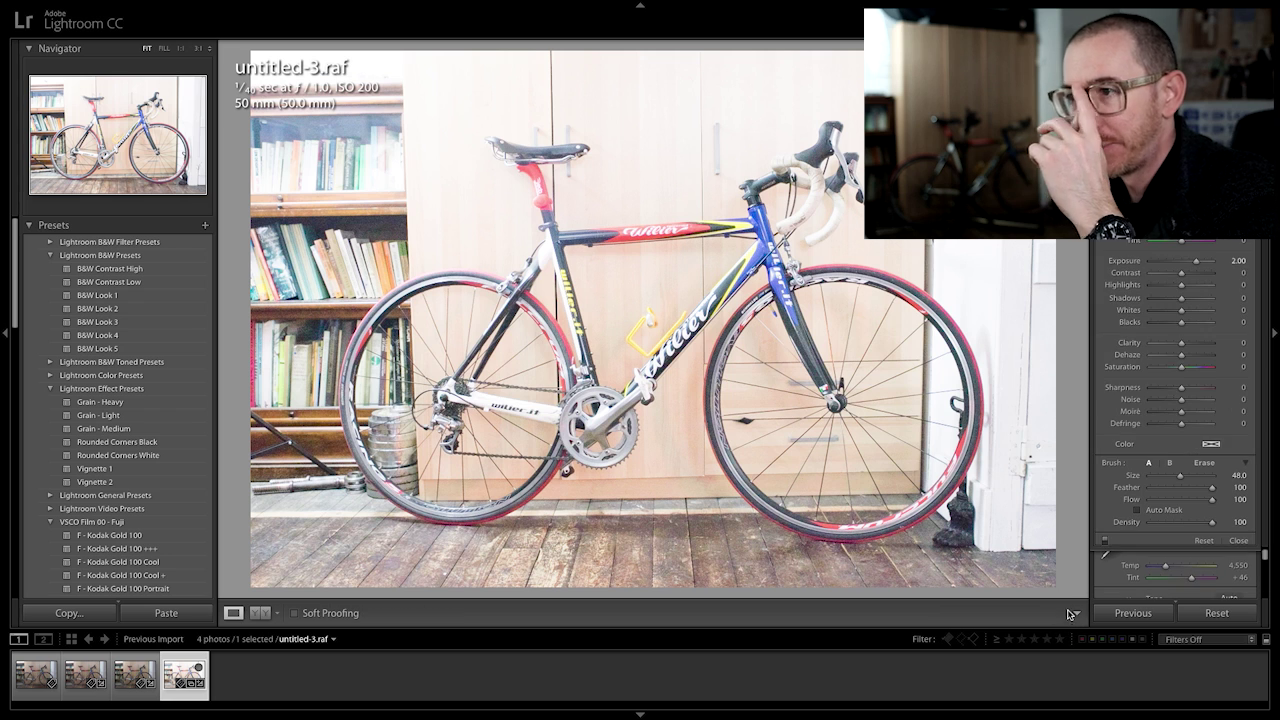
- Zoom to 1:1 on the fork, set Luminance noise reduction to 24 and Blacks to -53
left_click(801, 331)
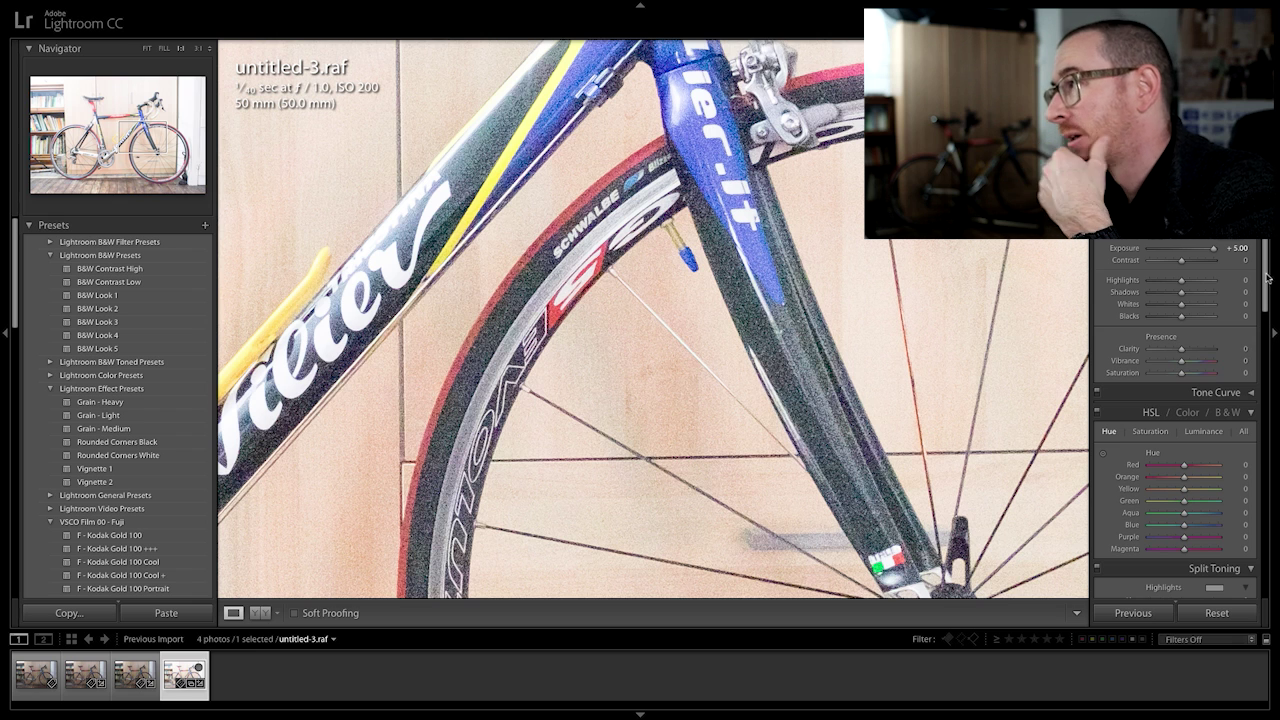
left_click_drag(1269, 279, 1267, 302)
left_click_drag(1273, 333, 1272, 393)
left_click_drag(1164, 467, 1169, 472)
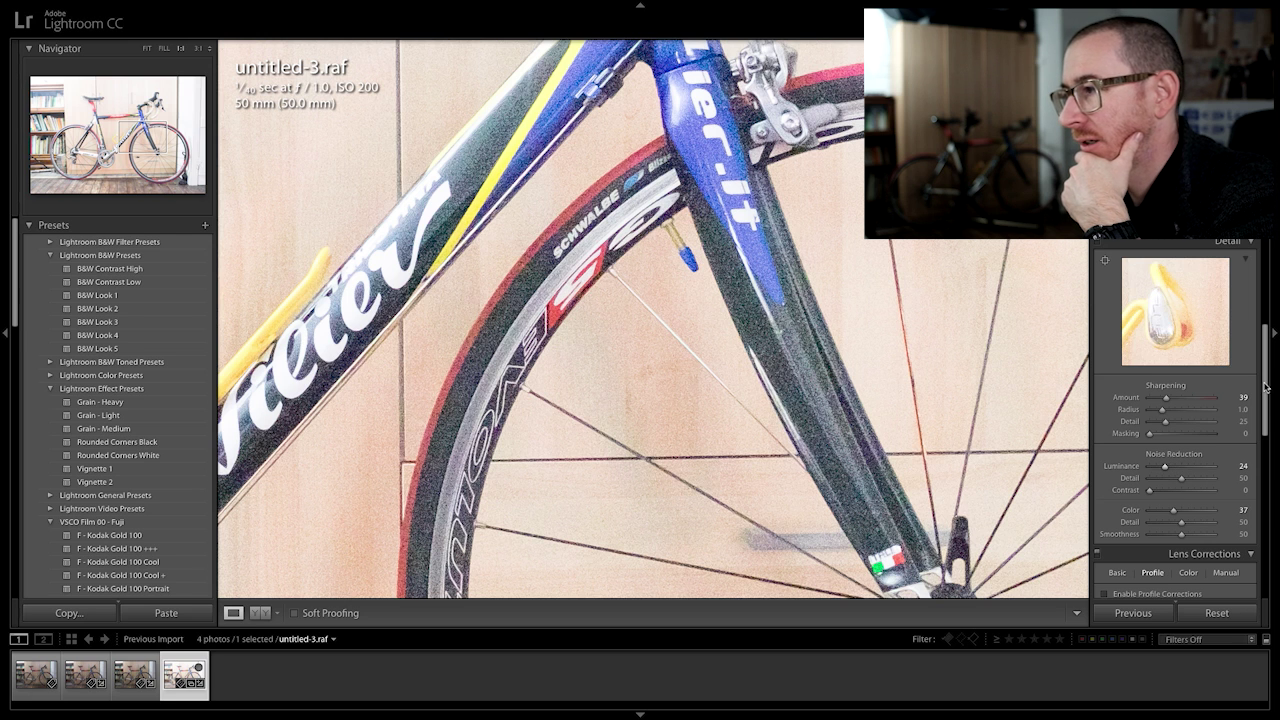
left_click_drag(1266, 388, 1264, 240)
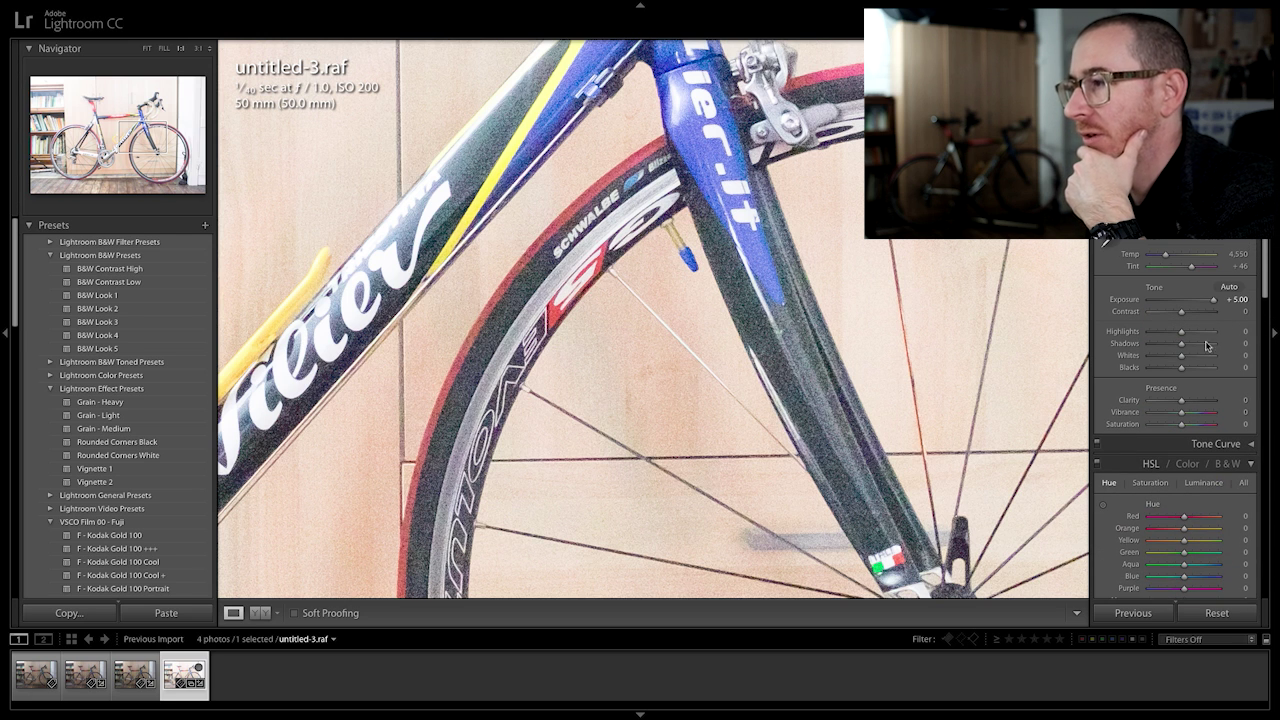
left_click_drag(1181, 367, 1168, 369)
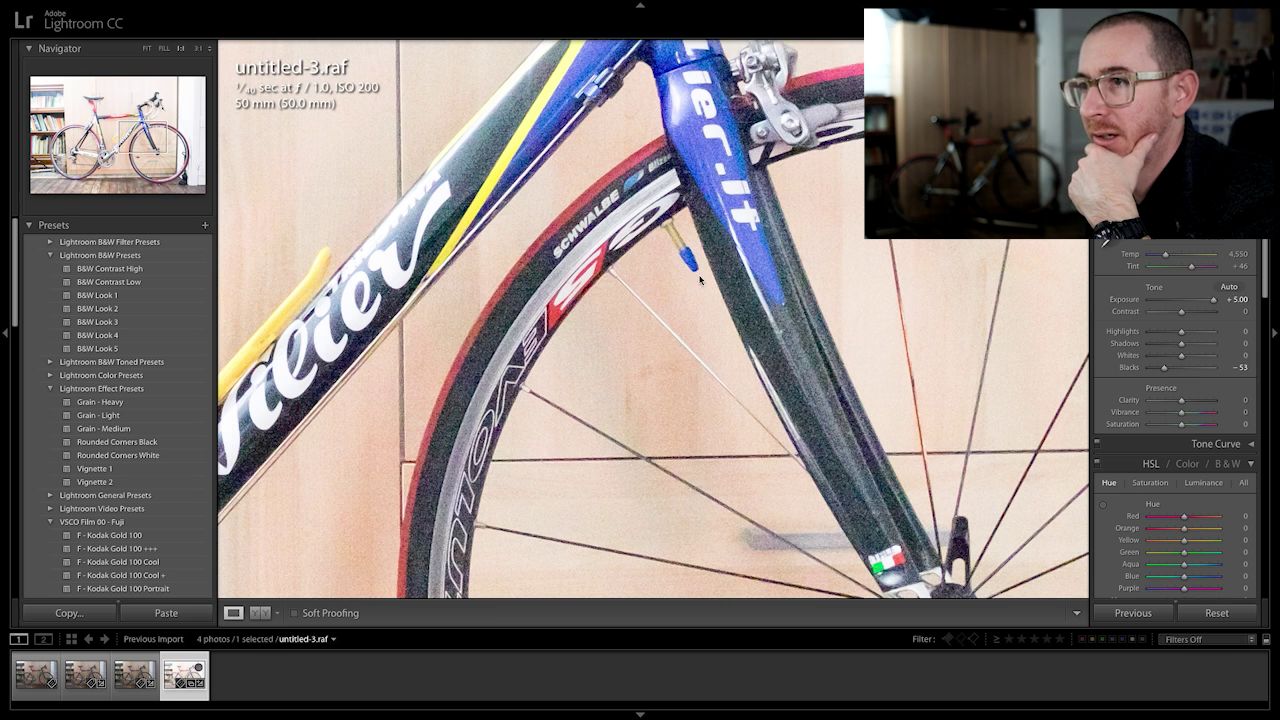
- Return to Fit view and set Contrast to +94 and Highlights to -84
left_click(640, 251)
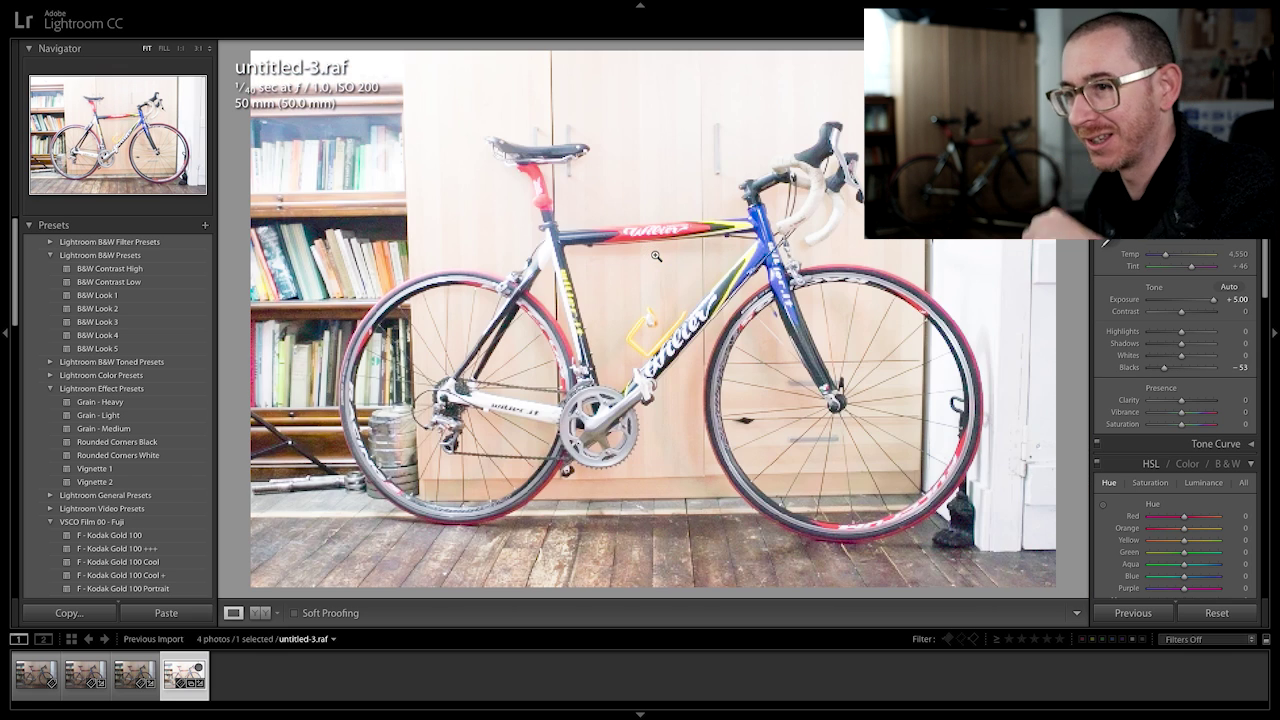
left_click_drag(1182, 316, 1155, 334)
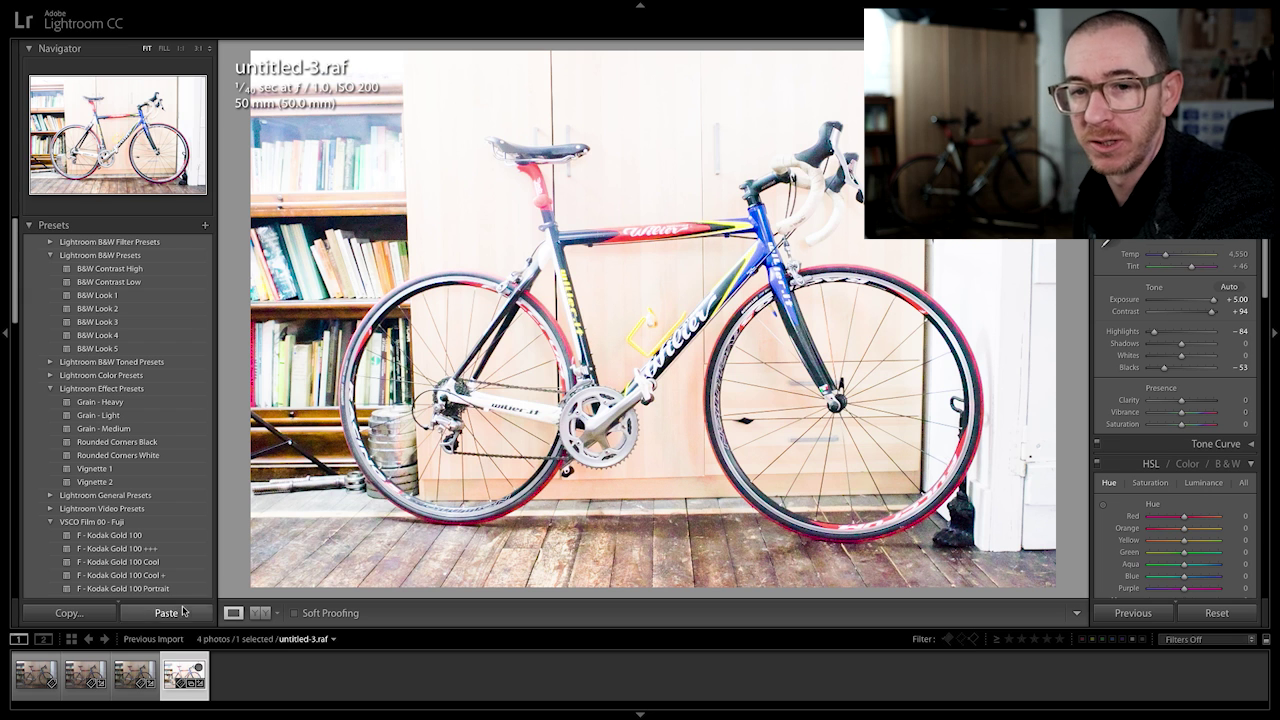
- Switch through the filmstrip from untitled-2.raf to the untitled.raf shot
left_click(50, 660)
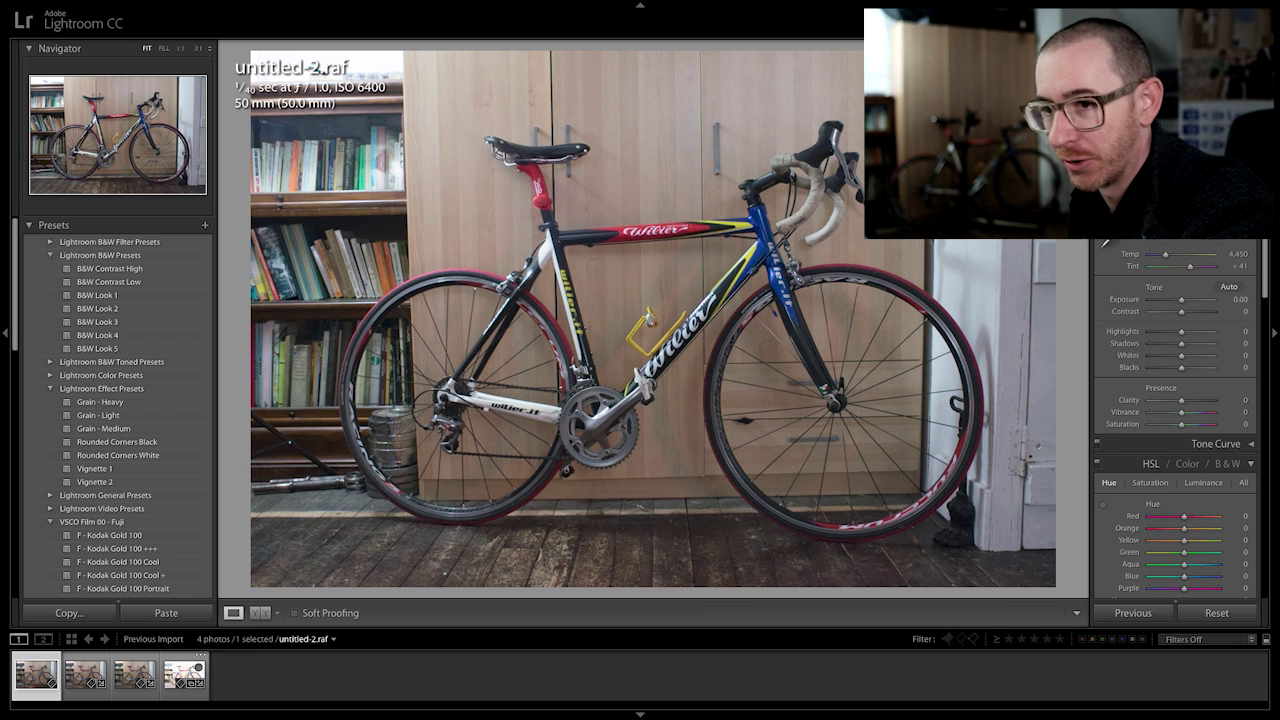
left_click(135, 660)
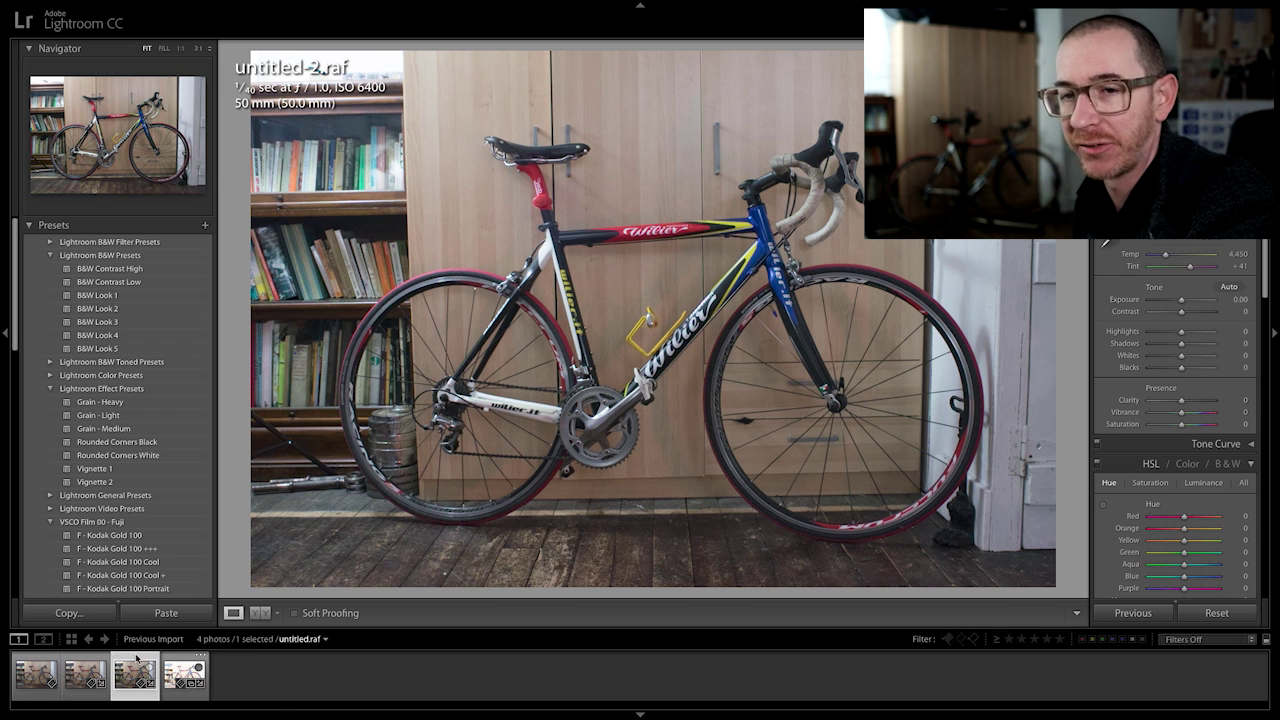